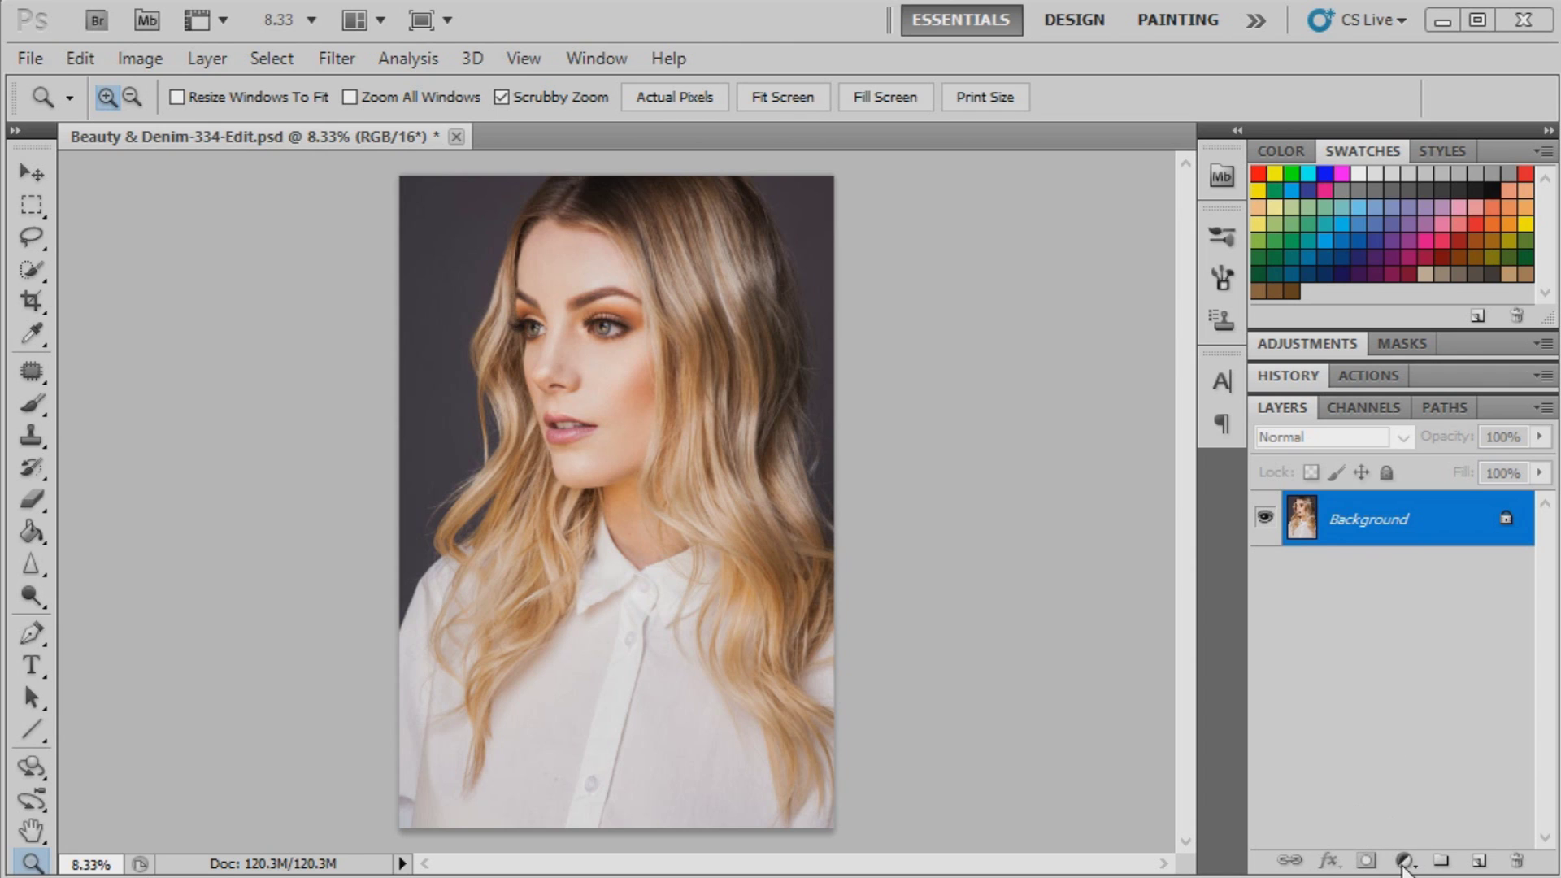
# Open the new fill or adjustment layer menu at the bottom of the Layers panel
pyautogui.click(1403, 863)
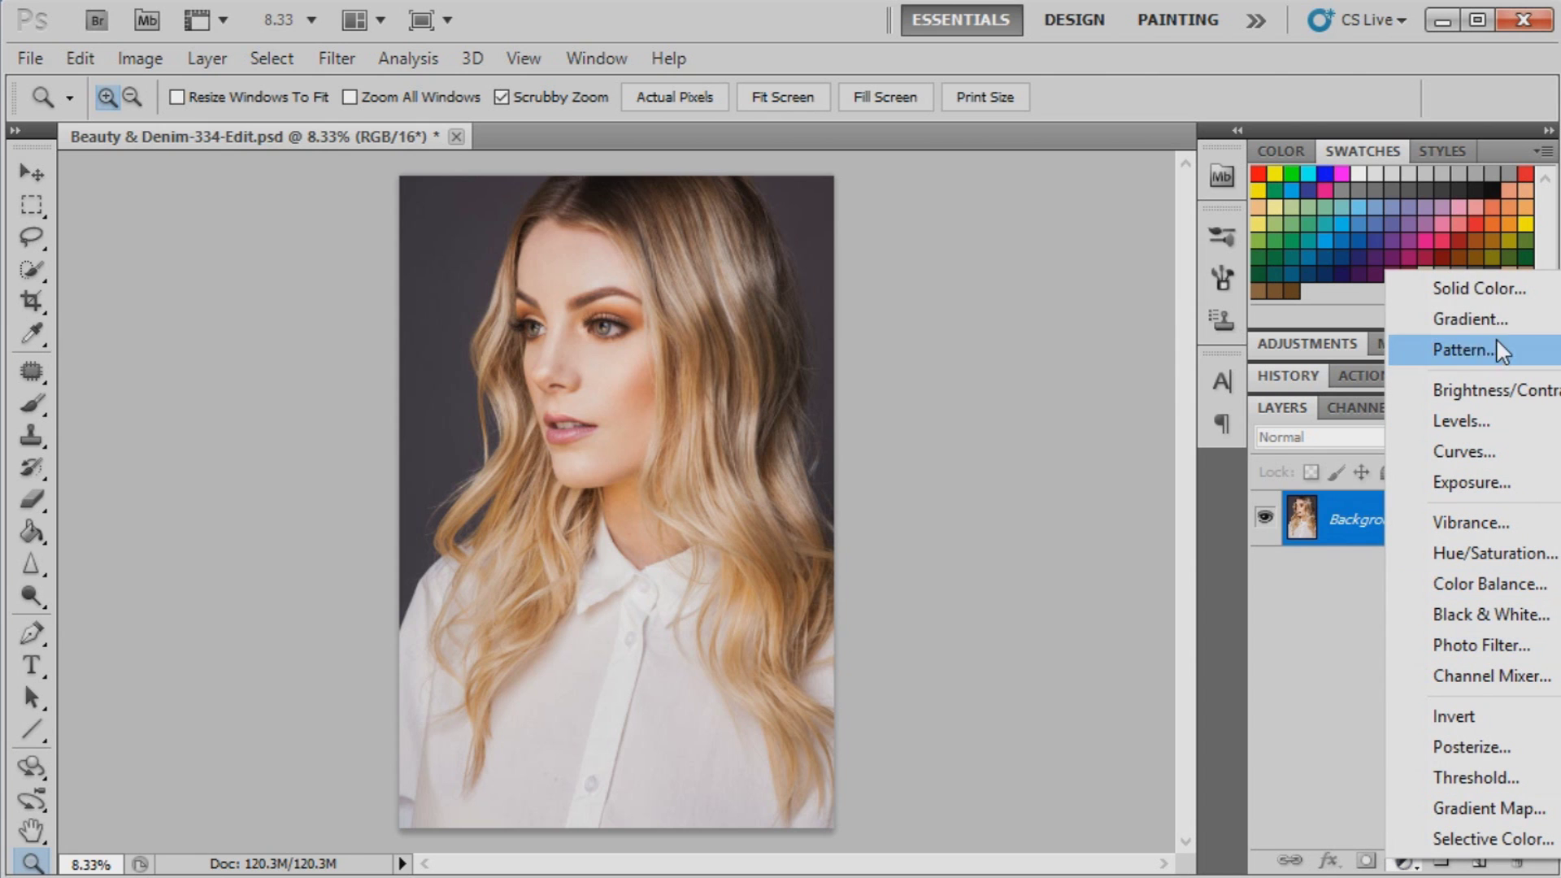
# Add a Solid Color fill layer in dark navy #101431
pyautogui.click(1478, 289)
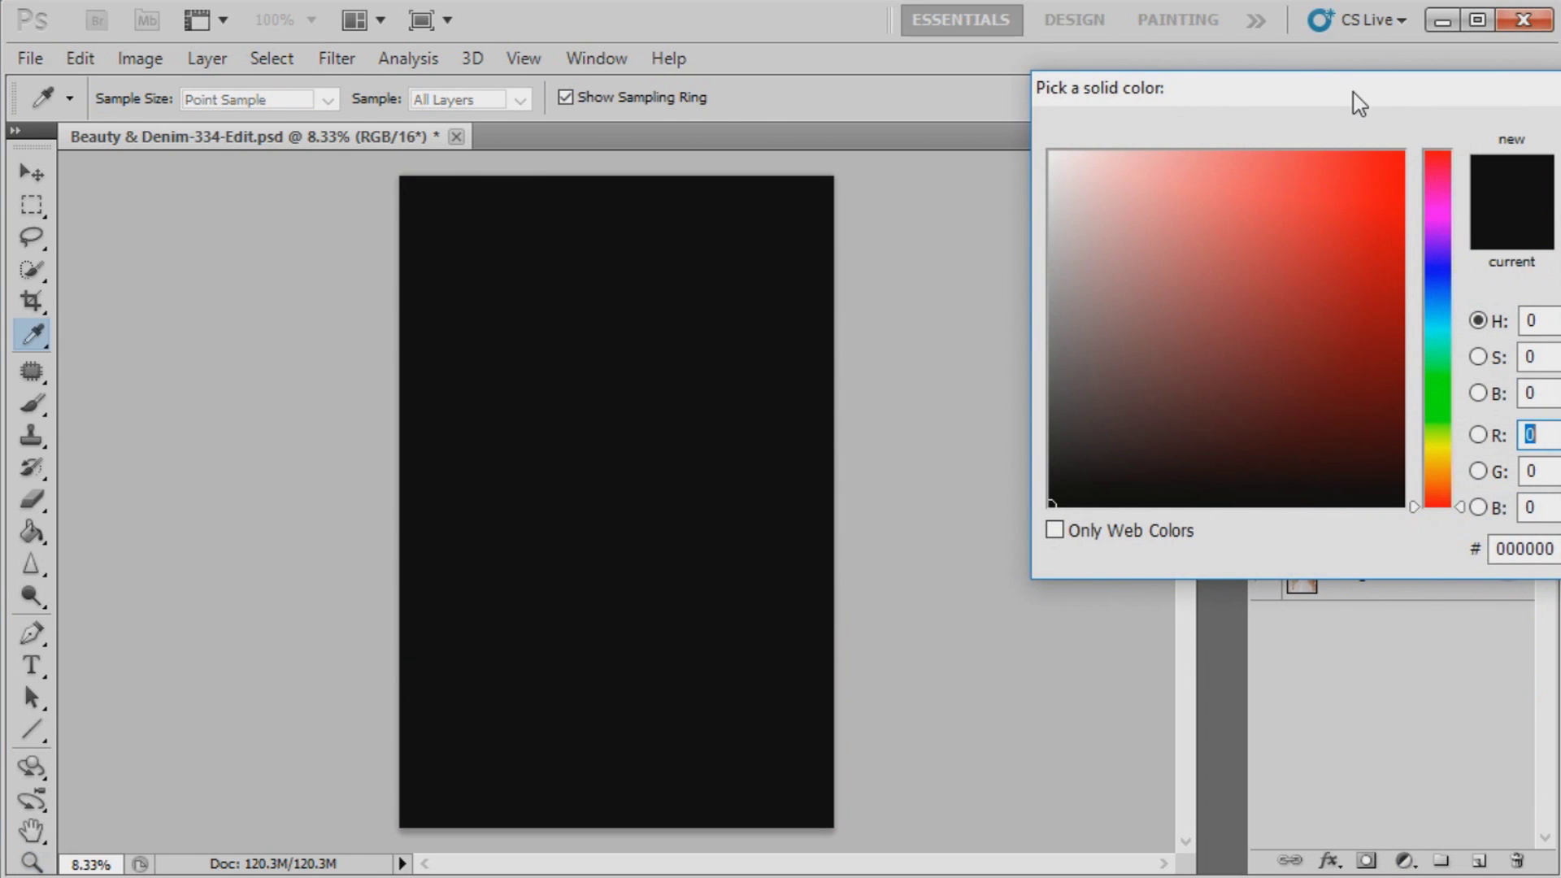
pyautogui.moveTo(1356, 102); pyautogui.dragTo(799, 245)
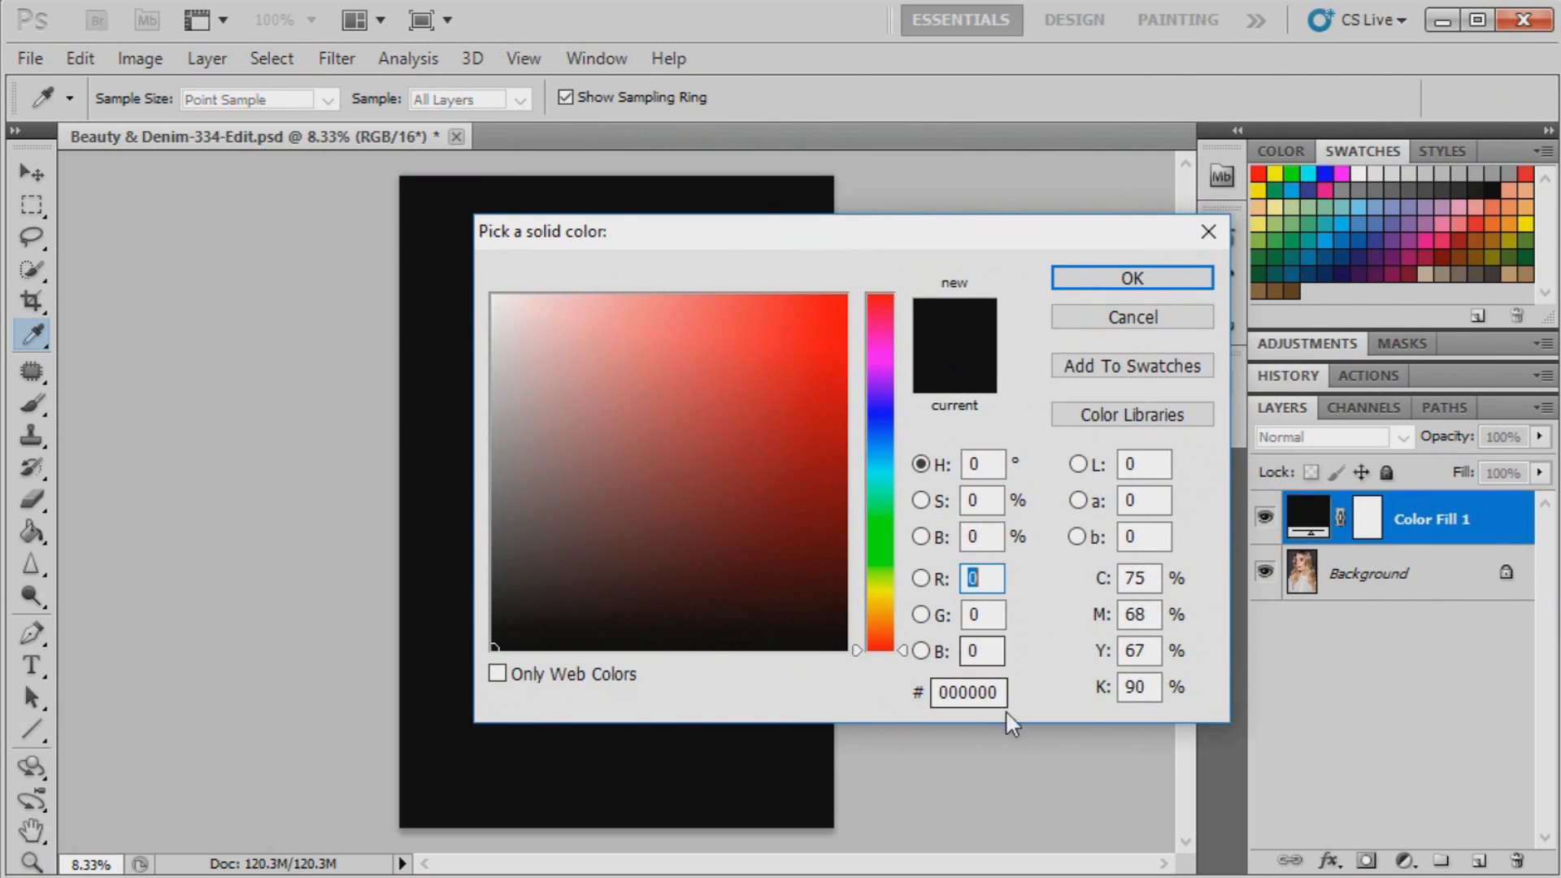
pyautogui.click(987, 696)
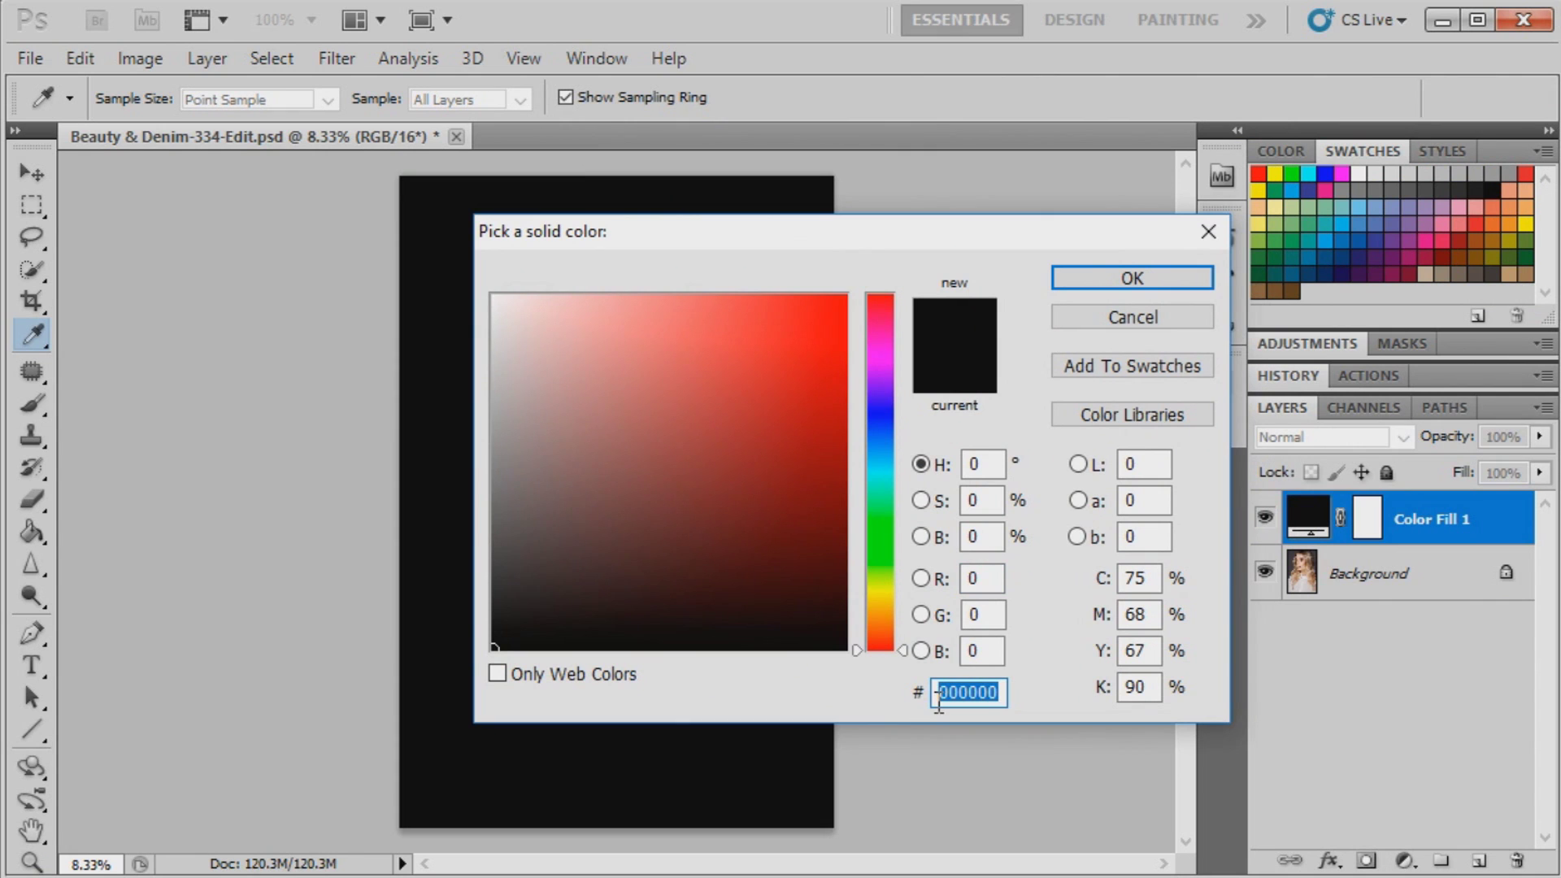
pyautogui.write('101')
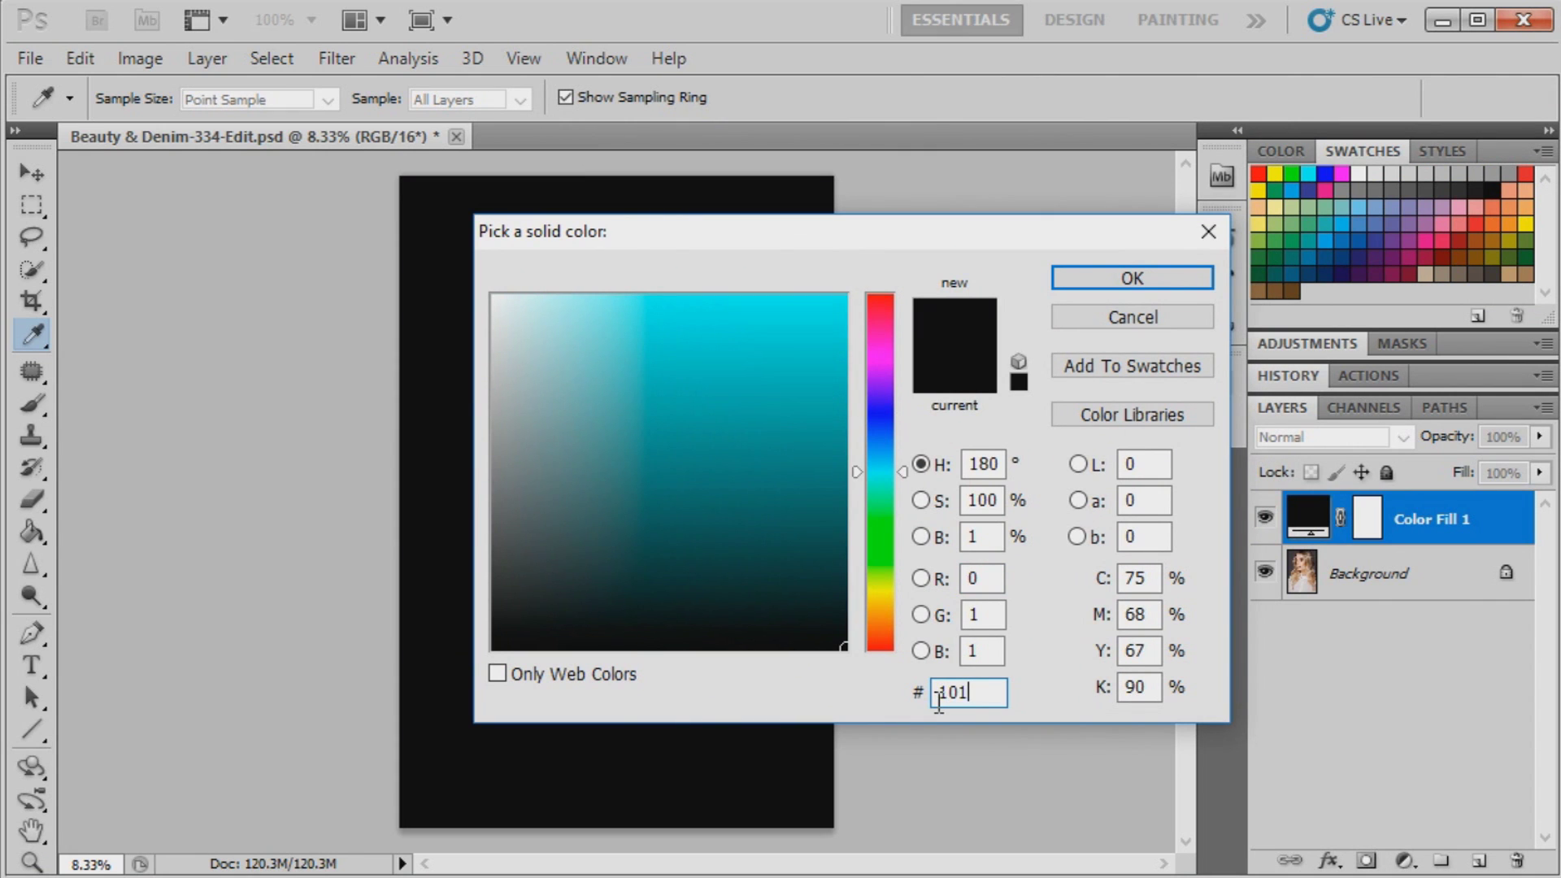
pyautogui.write('431')
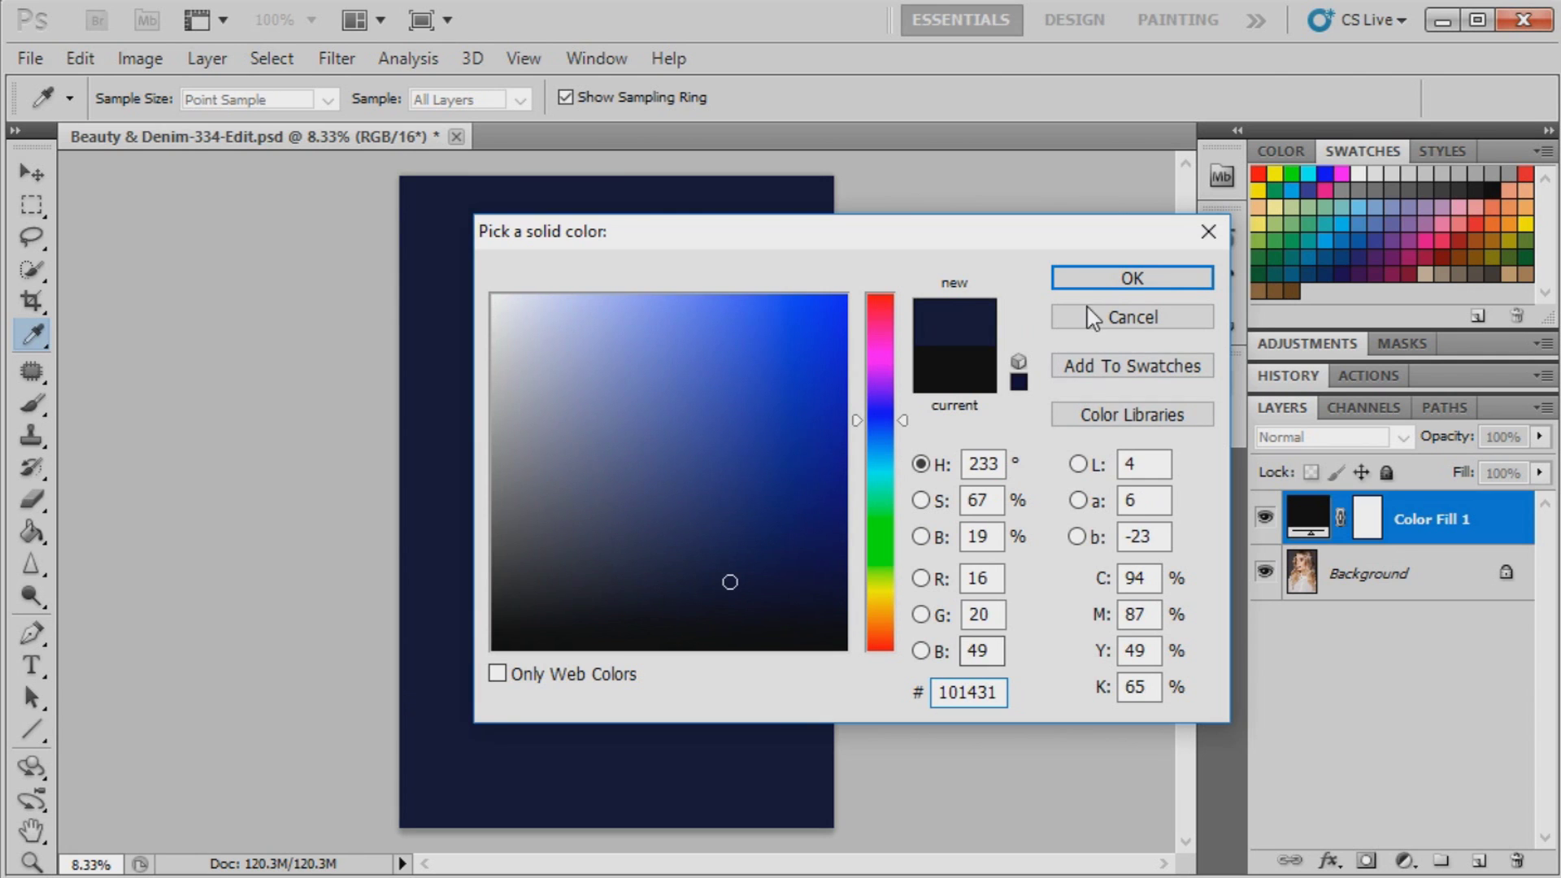
pyautogui.click(1108, 279)
pyautogui.press('z')
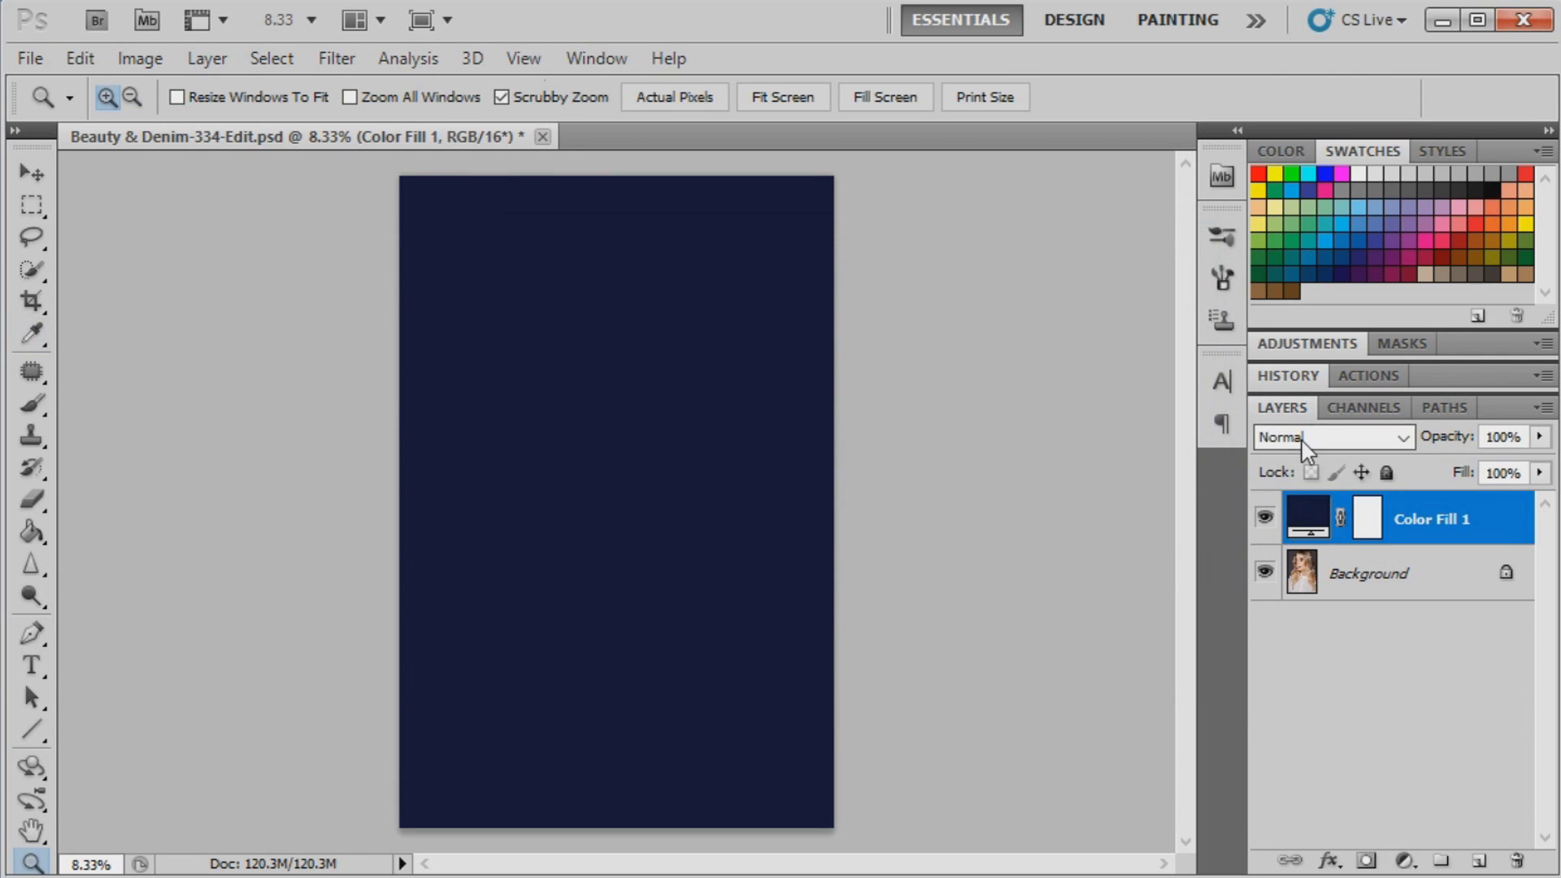
pyautogui.click(1325, 437)
# Set Color Fill 1 to Lighten blend mode at 46% opacity
pyautogui.click(1280, 665)
pyautogui.click(1539, 436)
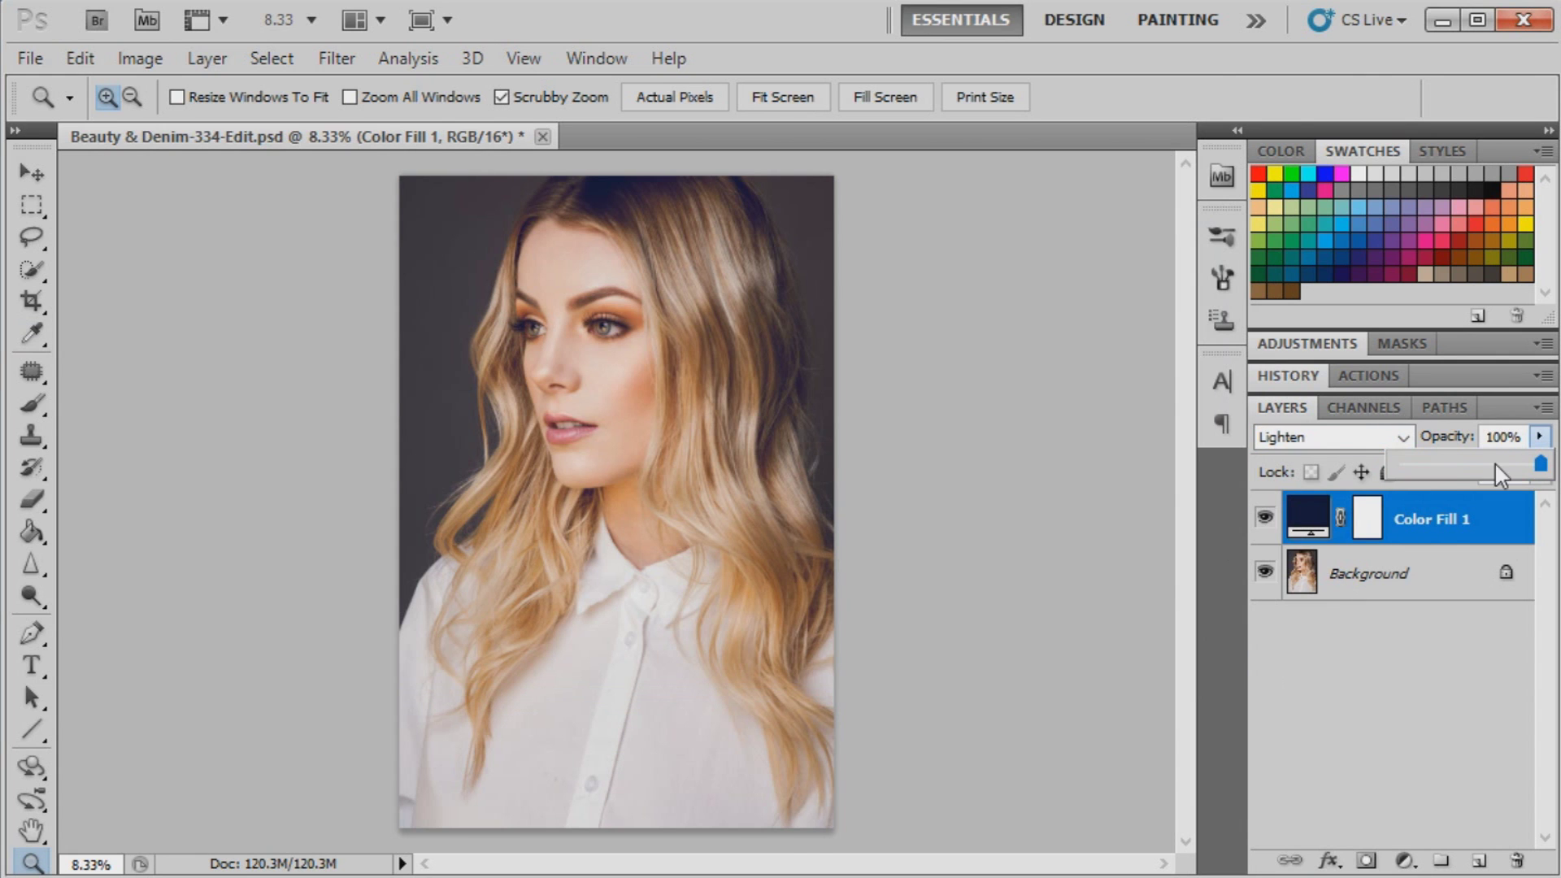
pyautogui.click(1451, 470)
pyautogui.click(1539, 436)
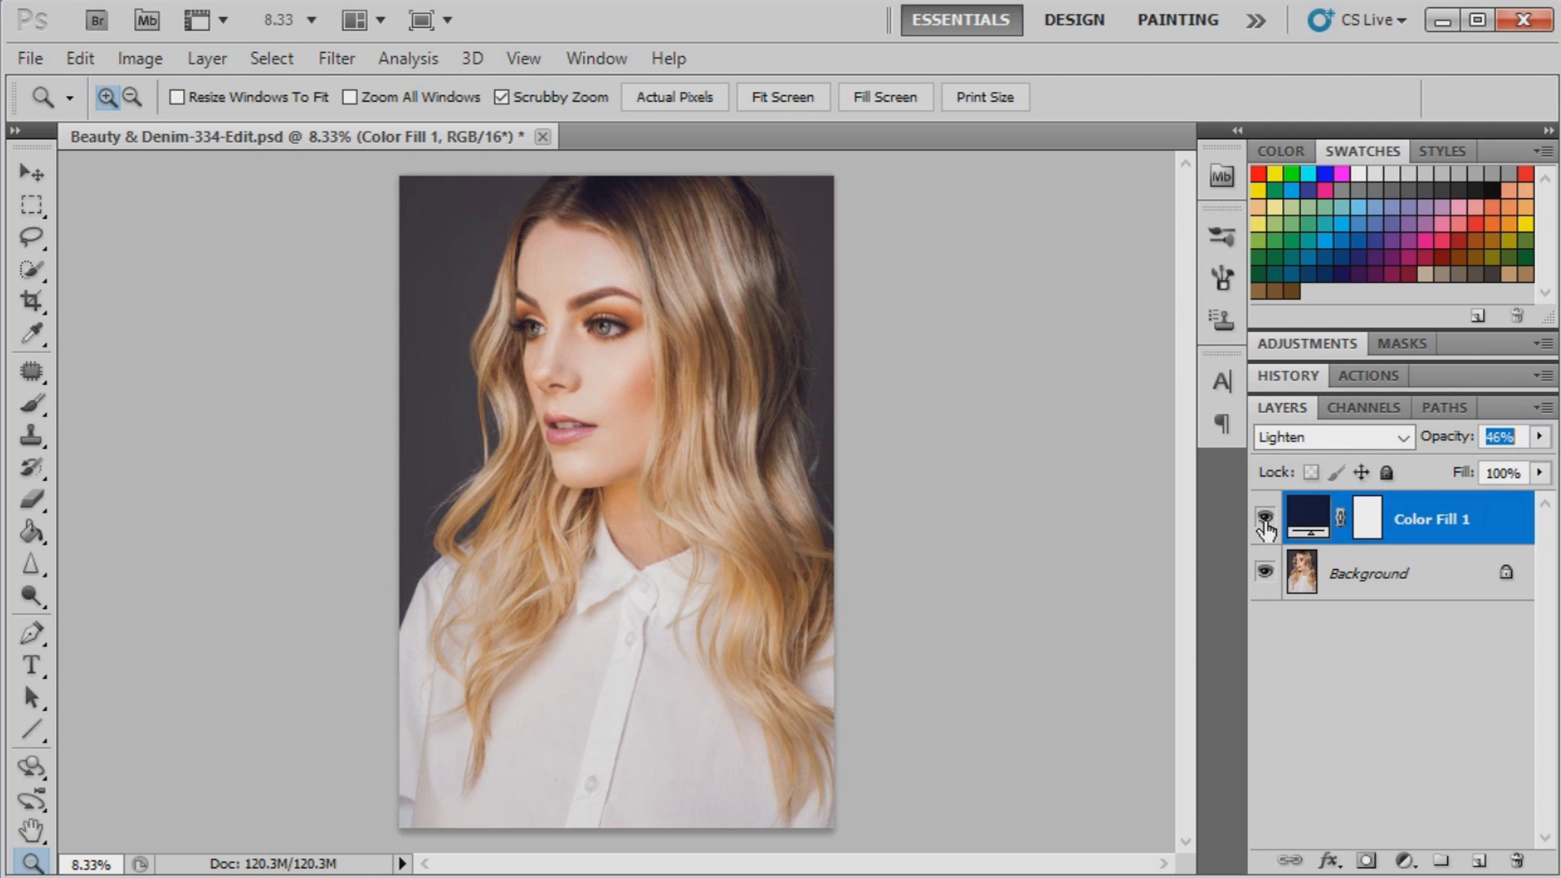
pyautogui.press('Return')
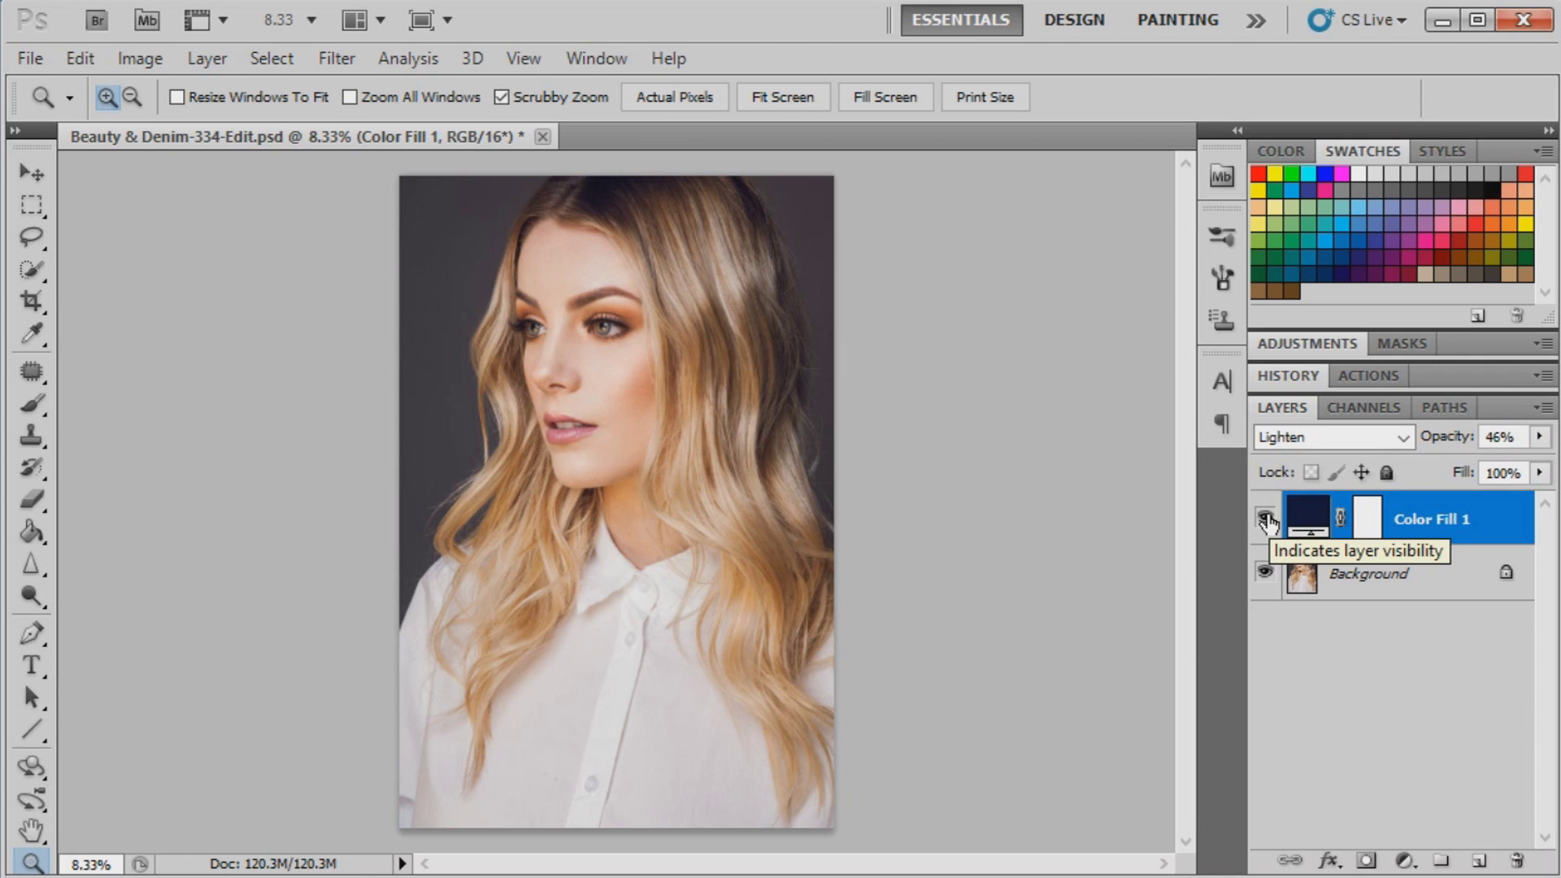
pyautogui.click(1403, 860)
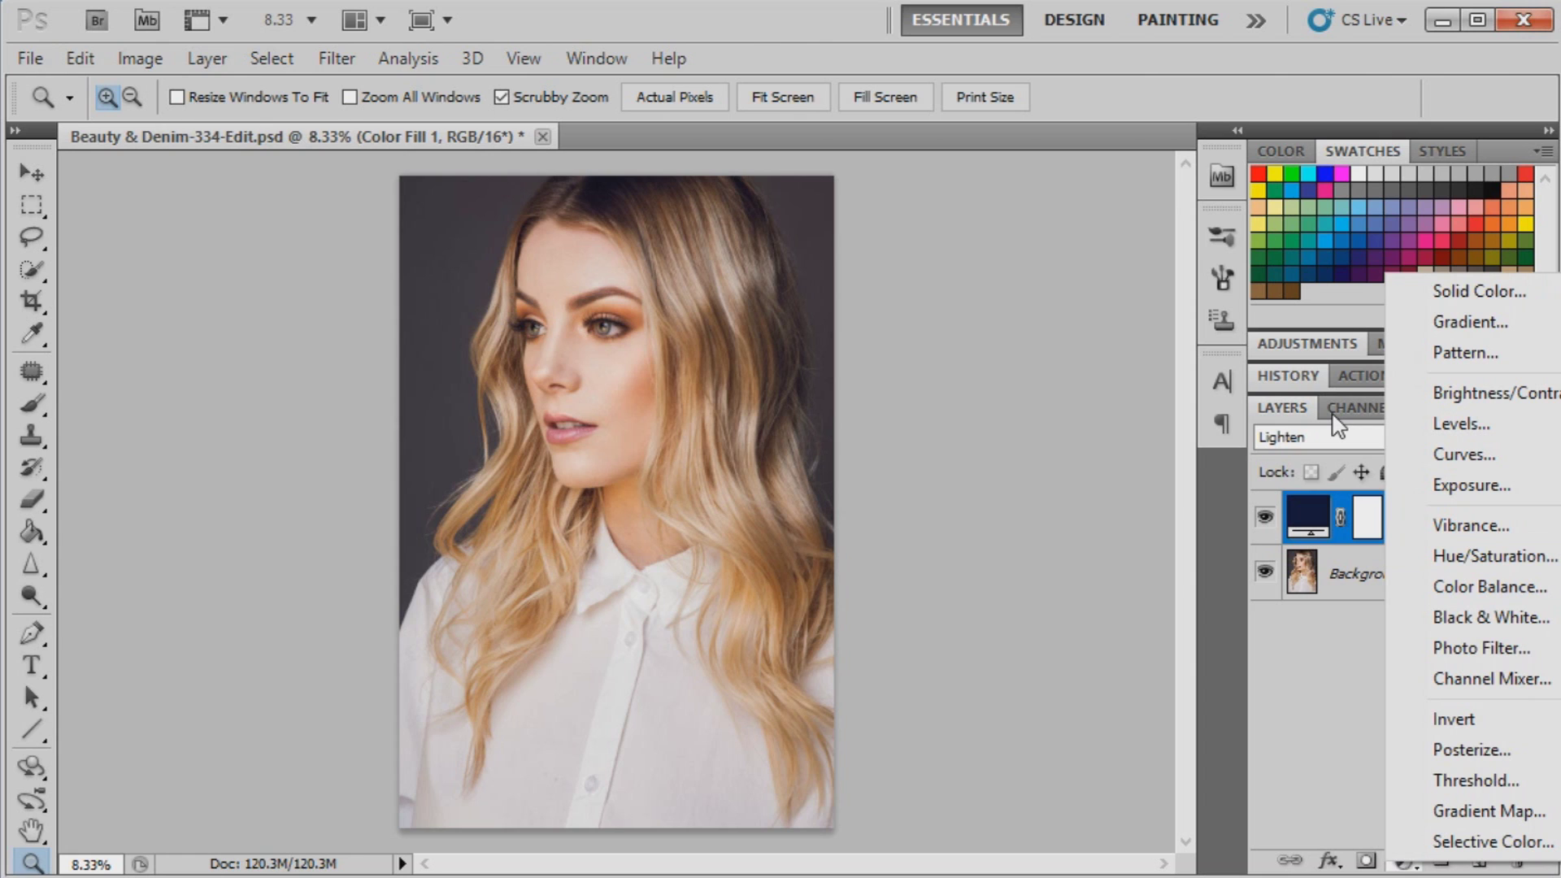
# Add a Levels layer with input black at 8 and input white at 247
pyautogui.click(1461, 423)
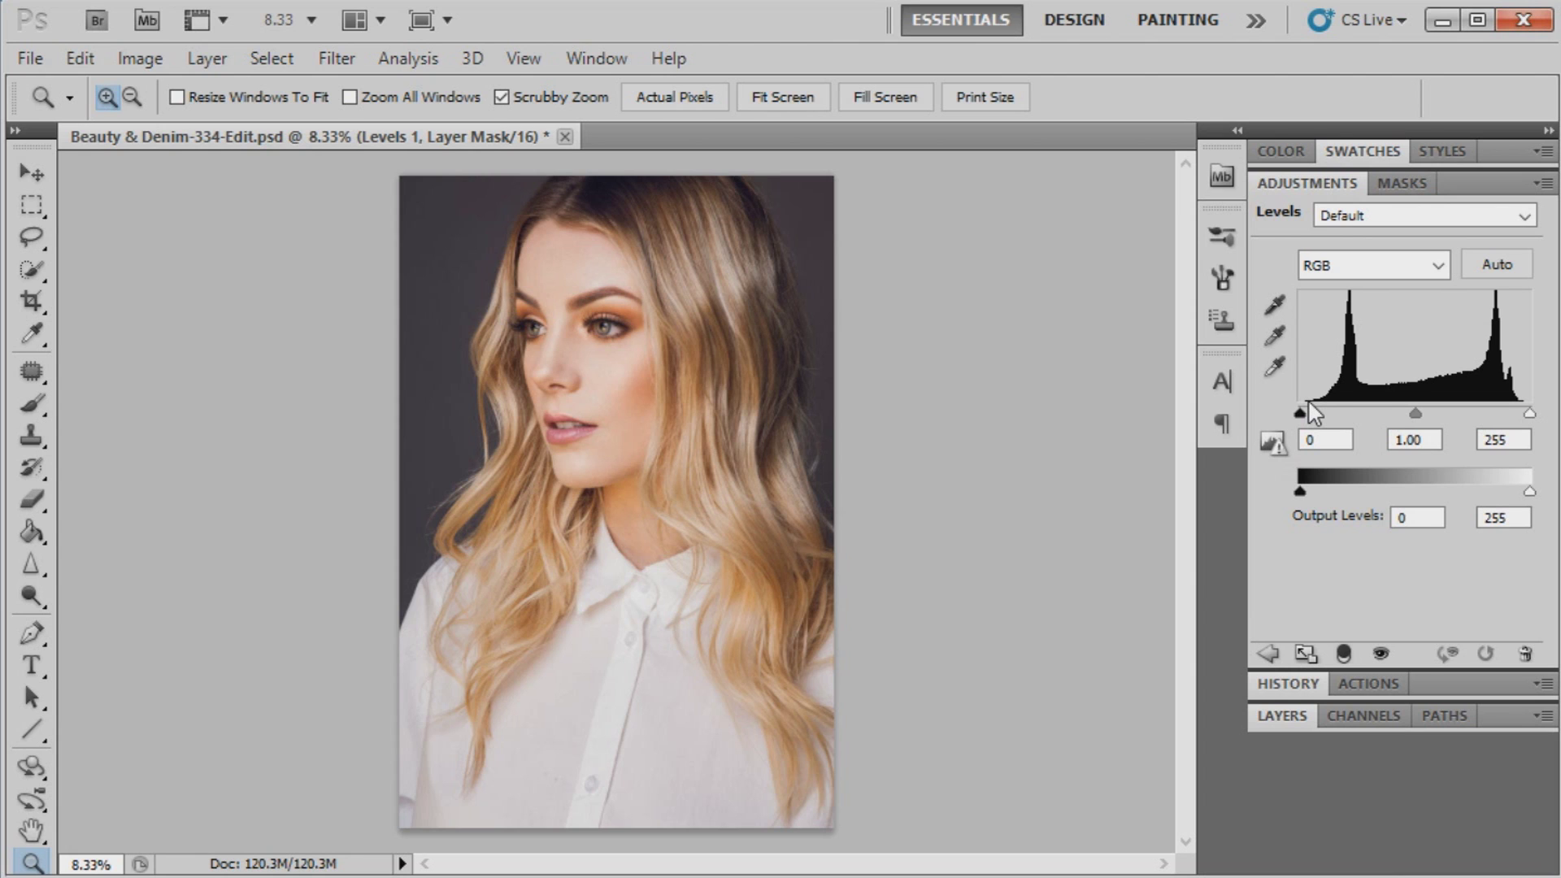
pyautogui.moveTo(1307, 410); pyautogui.dragTo(1315, 410)
pyautogui.moveTo(1532, 411); pyautogui.dragTo(1523, 413)
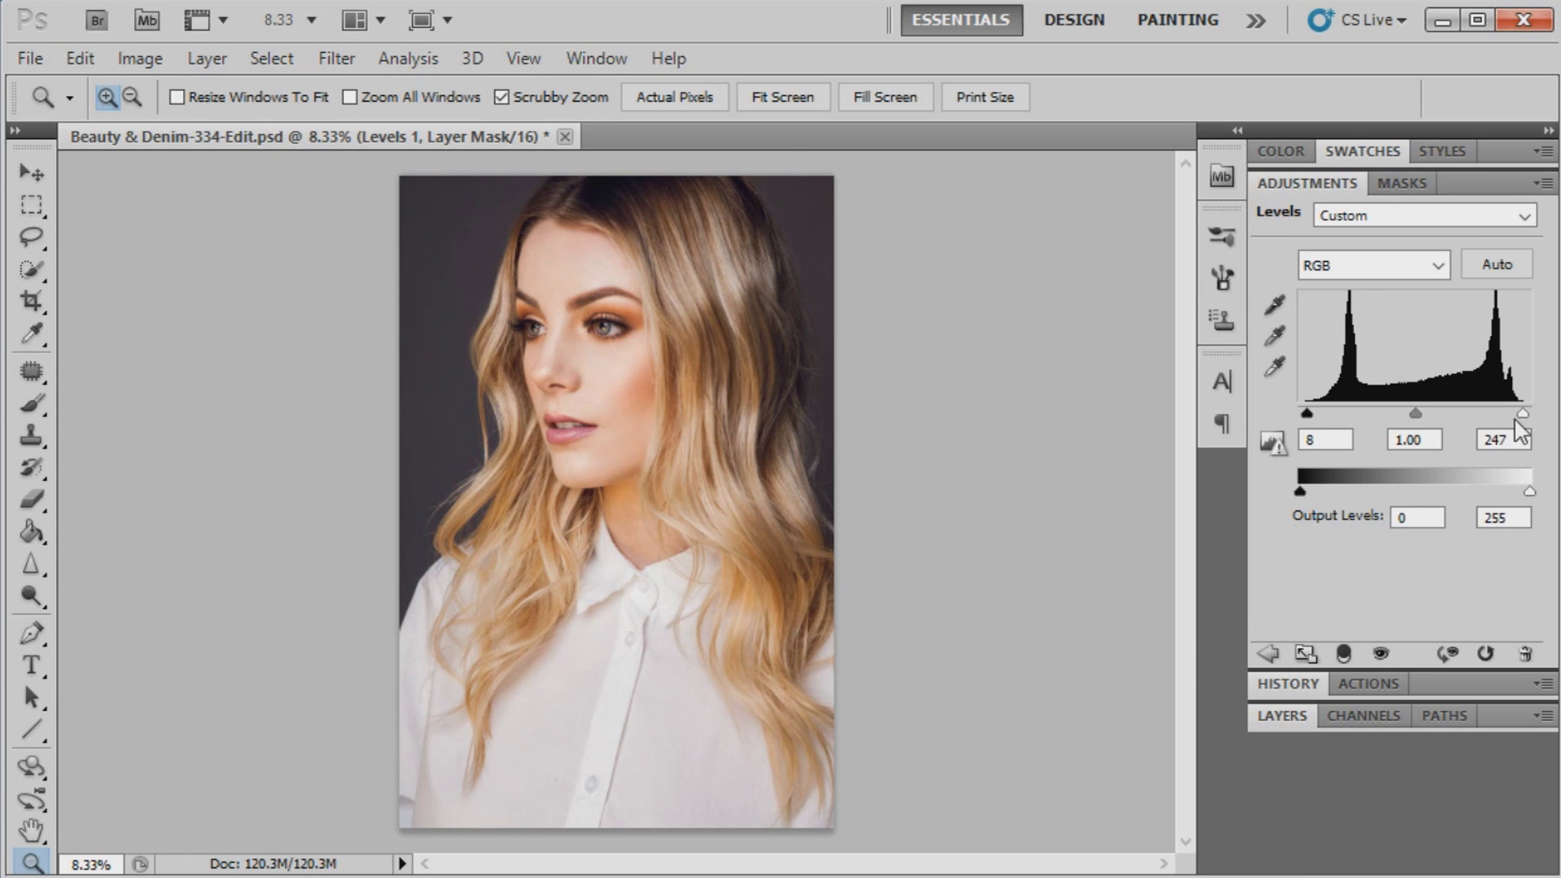
pyautogui.press('F7')
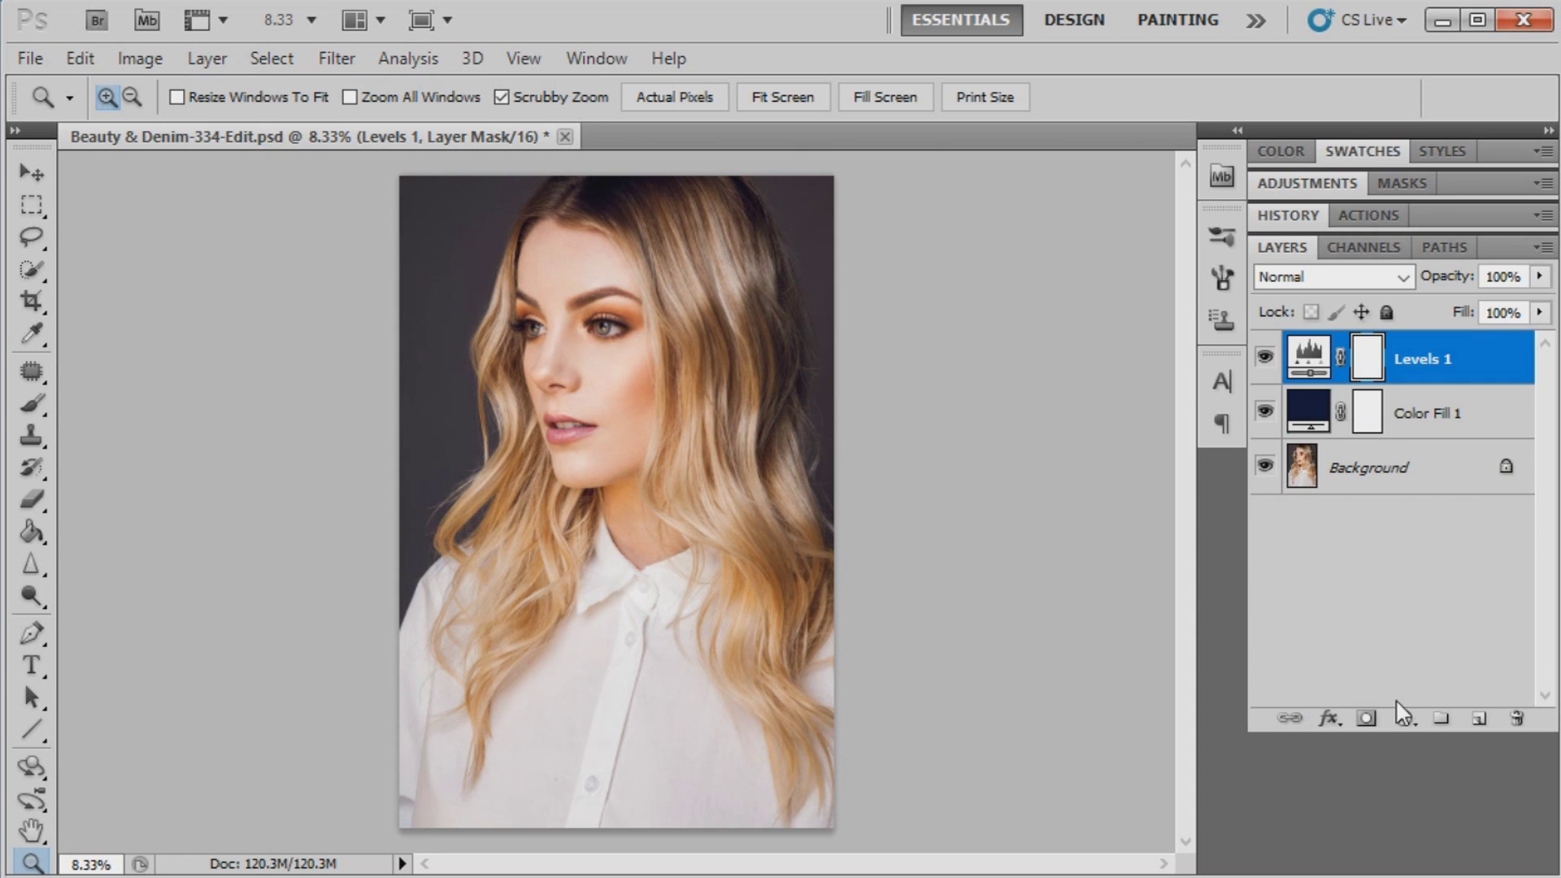
pyautogui.click(1404, 859)
# Add a Selective Color layer and set Yellows to magenta -4 and yellow -1
pyautogui.click(1467, 700)
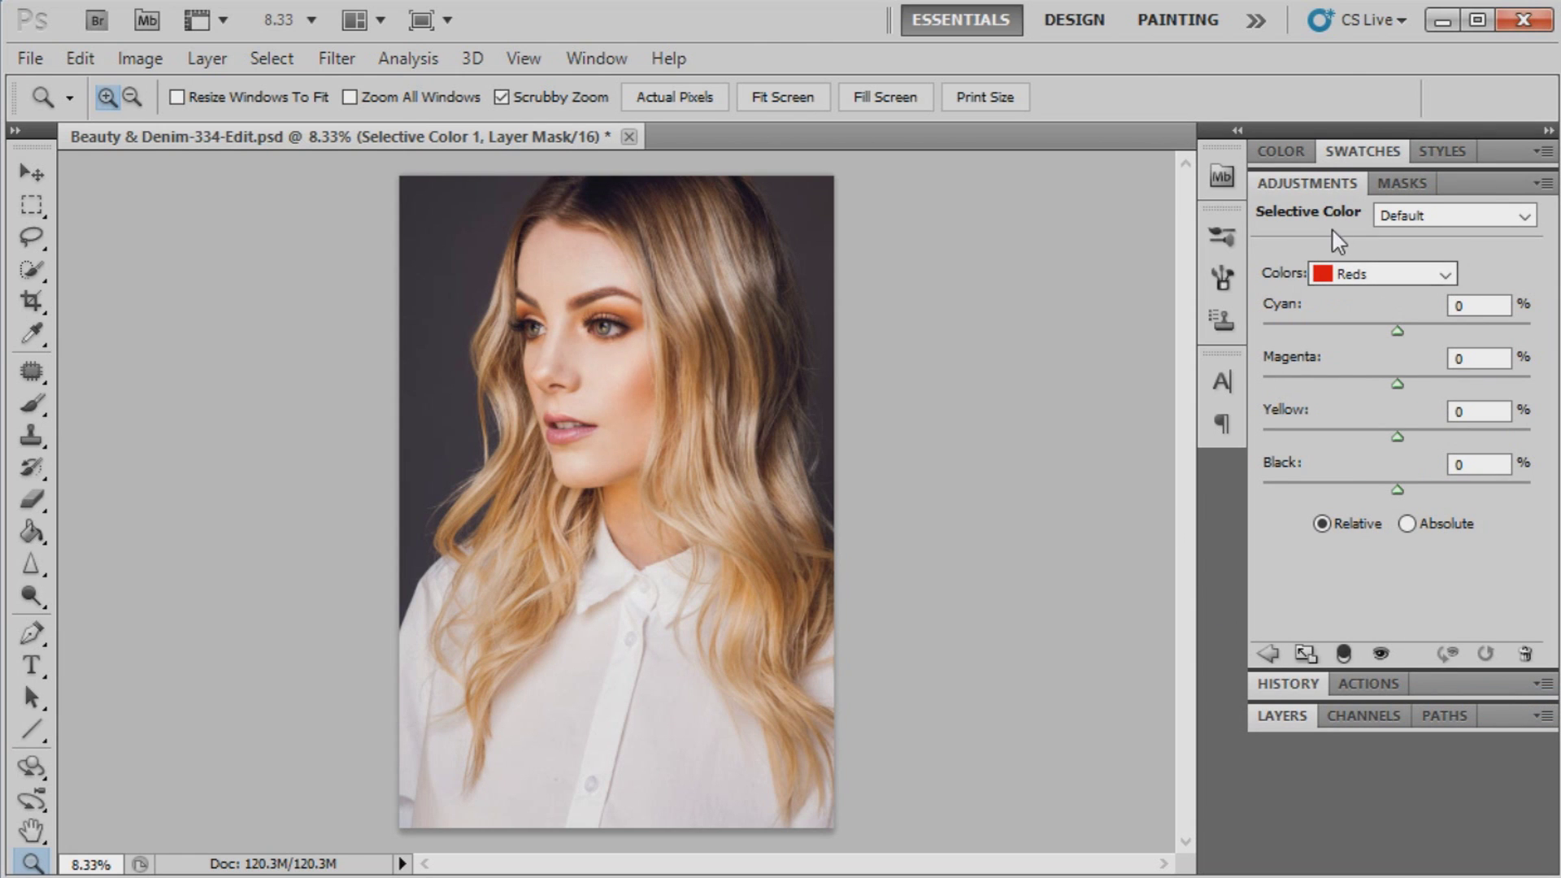
pyautogui.click(1386, 274)
pyautogui.click(1388, 325)
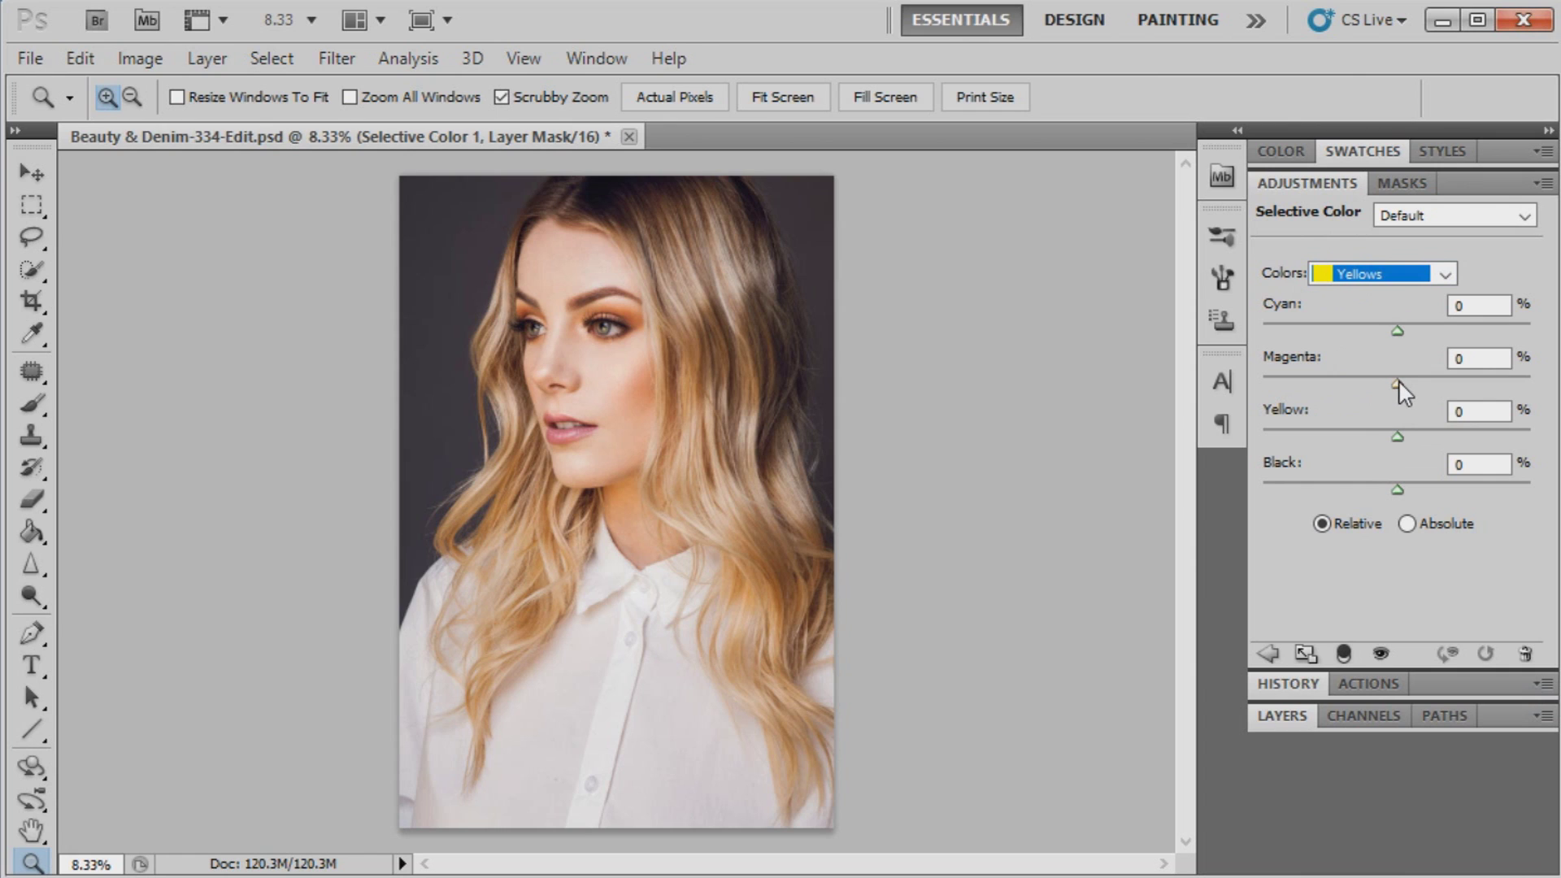
pyautogui.click(1398, 381)
pyautogui.moveTo(1396, 378); pyautogui.dragTo(1392, 378)
pyautogui.moveTo(1400, 434); pyautogui.dragTo(1392, 432)
# Set the Neutrals to cyan -1, magenta -1 and yellow -6
pyautogui.click(1386, 268)
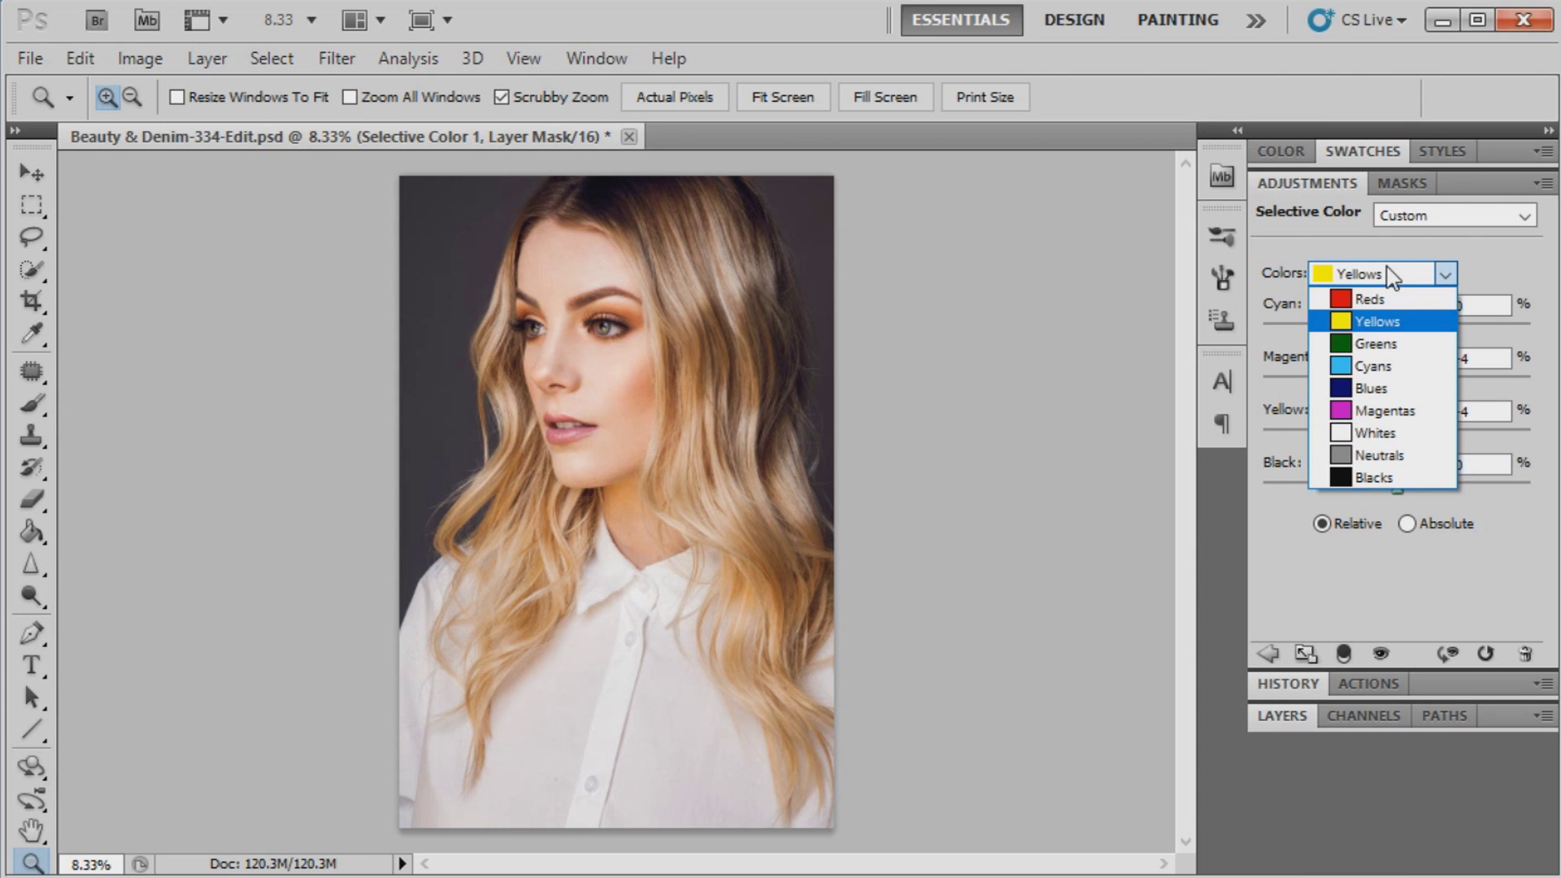
pyautogui.click(1373, 456)
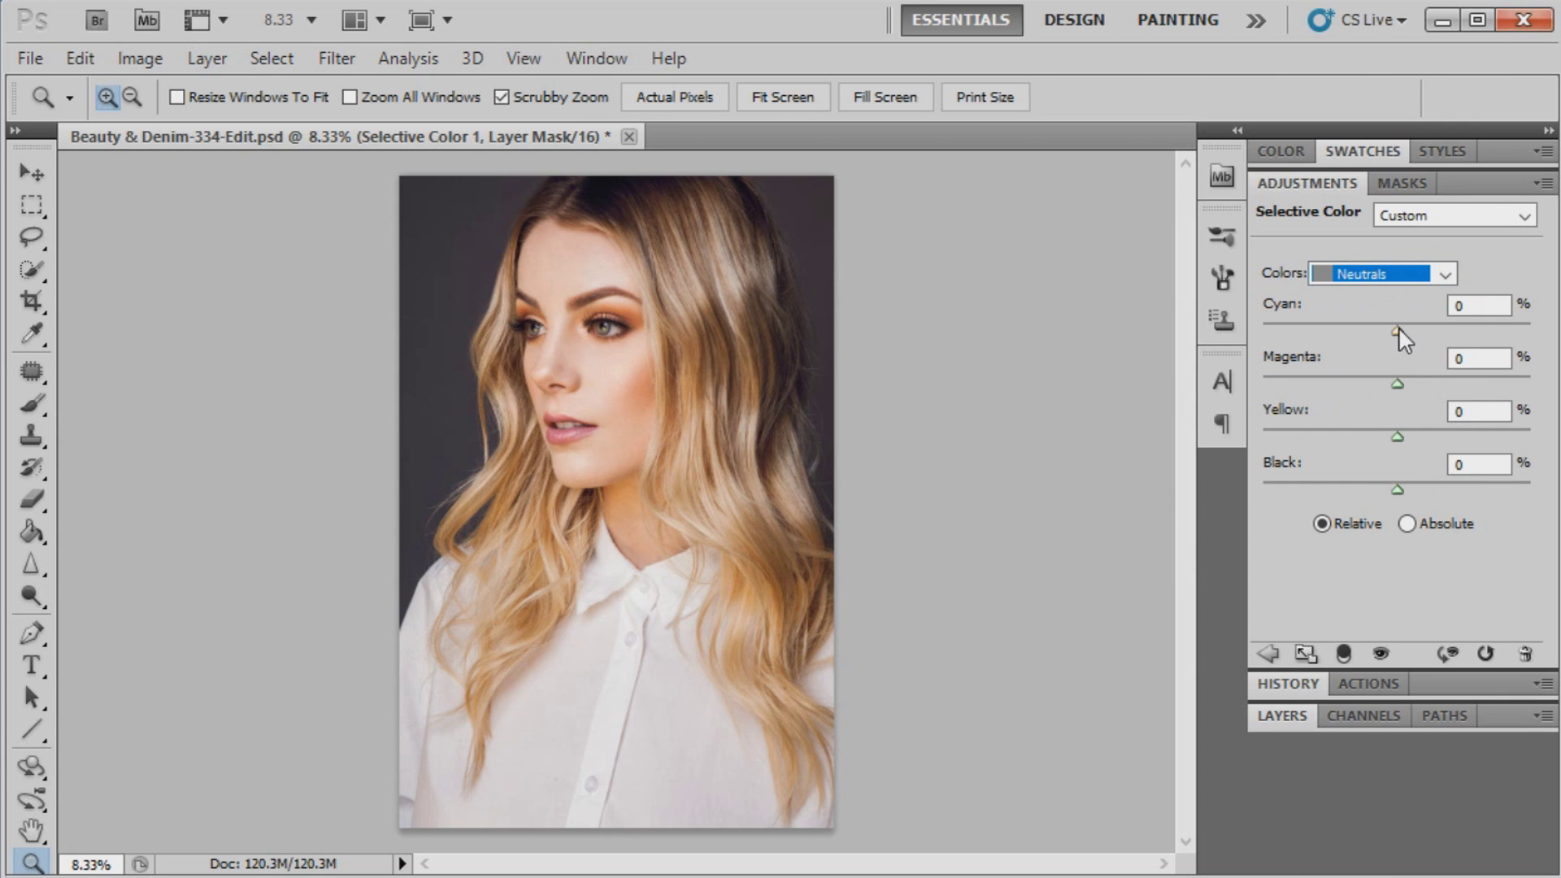
pyautogui.moveTo(1398, 327); pyautogui.dragTo(1395, 329)
pyautogui.moveTo(1398, 382); pyautogui.dragTo(1394, 383)
pyautogui.moveTo(1397, 436); pyautogui.dragTo(1388, 431)
pyautogui.click(1387, 274)
# Set the Blacks range to cyan +2, magenta -1 and yellow +1
pyautogui.click(1385, 479)
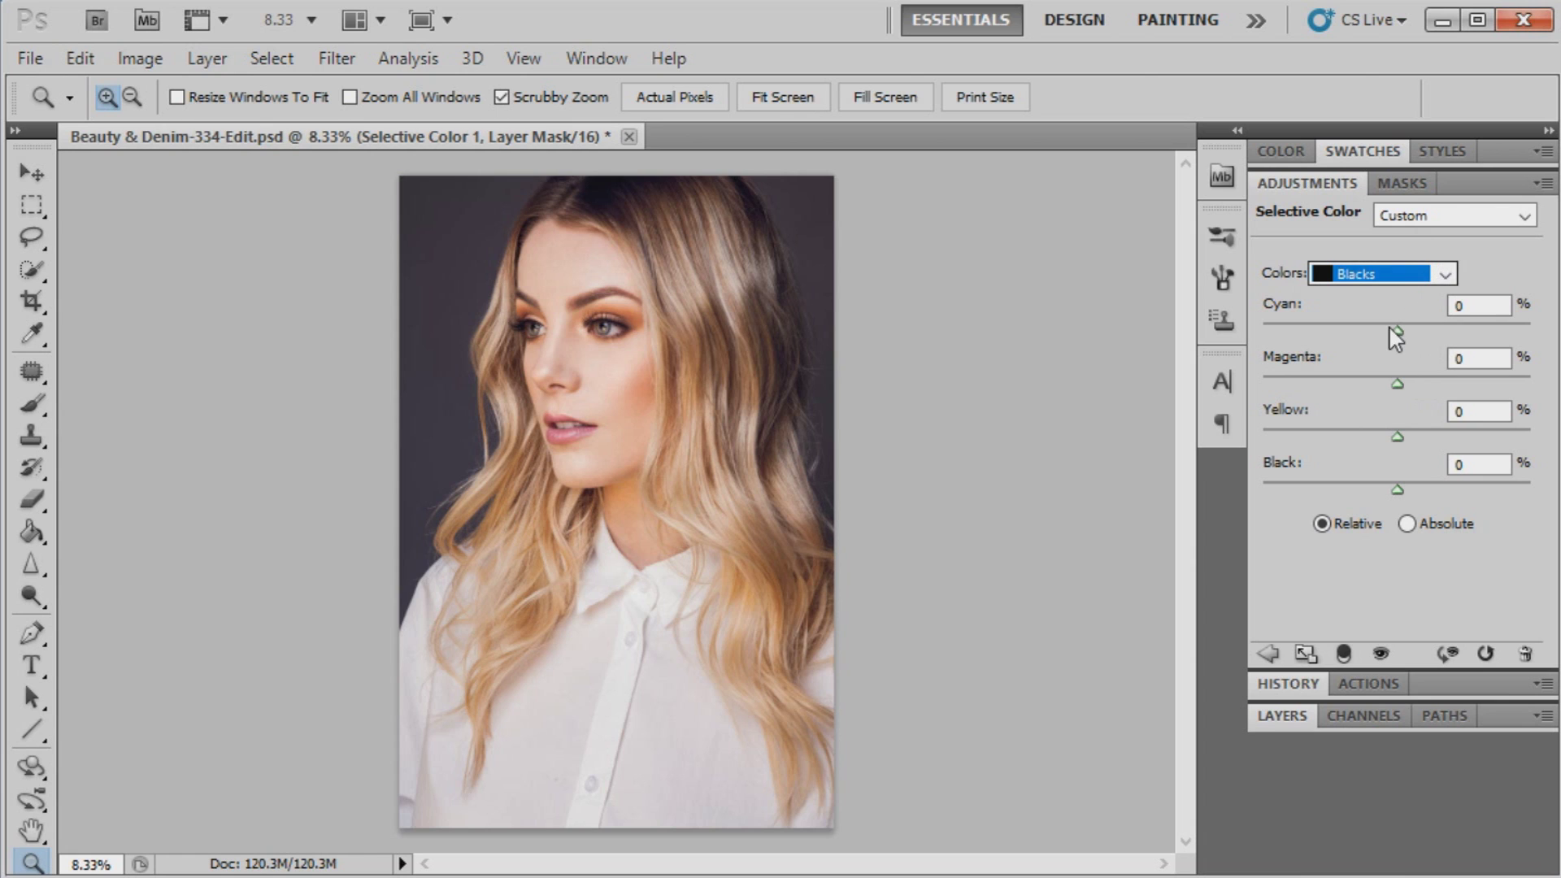
pyautogui.moveTo(1396, 330); pyautogui.dragTo(1399, 330)
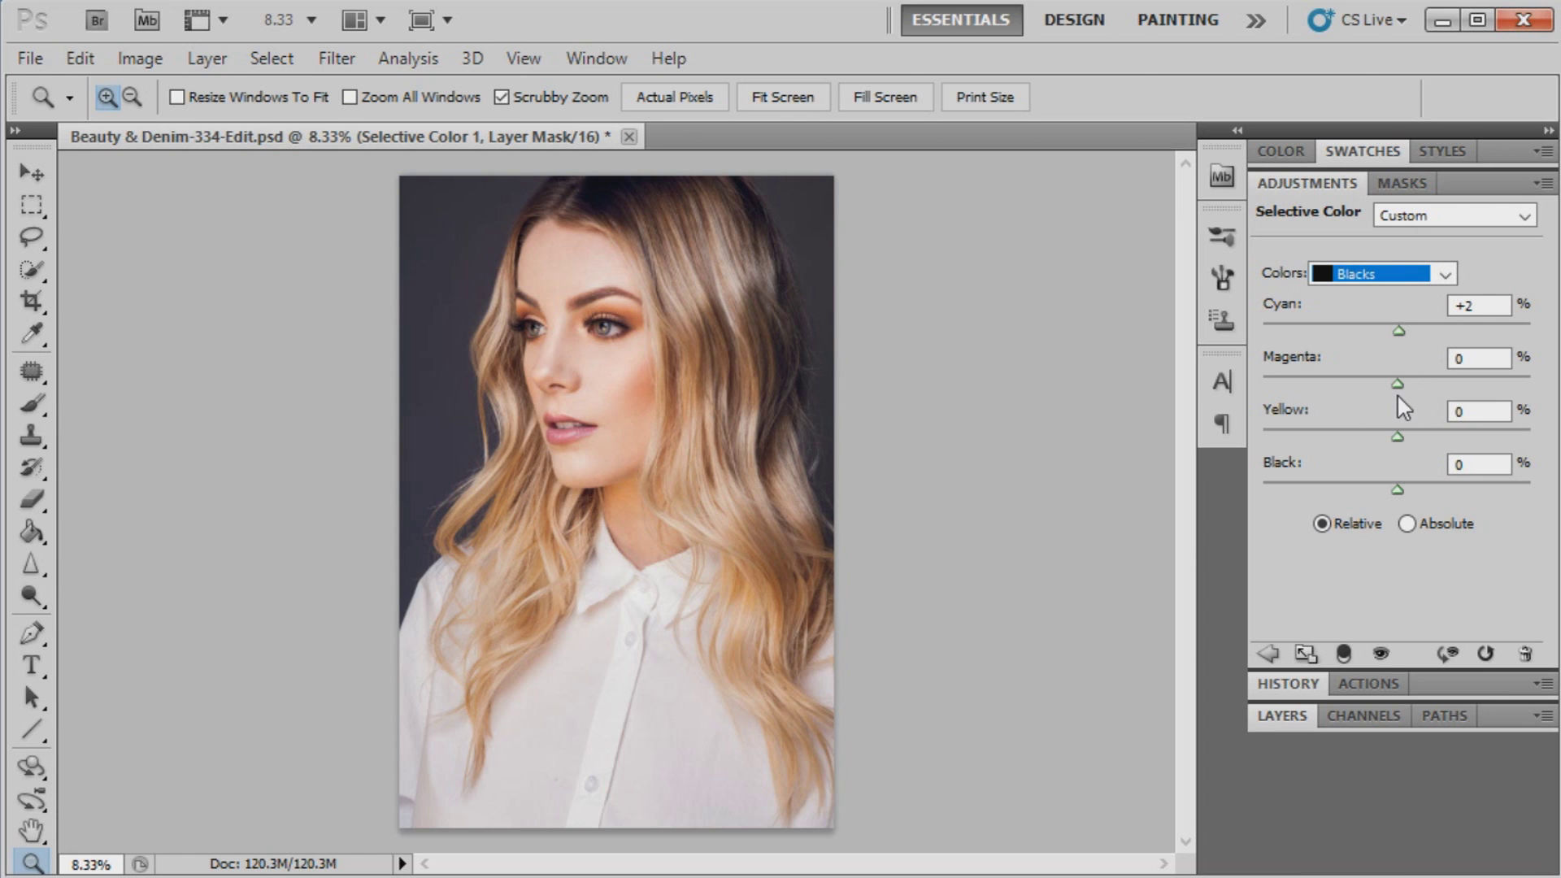
pyautogui.moveTo(1397, 383); pyautogui.dragTo(1394, 384)
pyautogui.moveTo(1396, 426); pyautogui.dragTo(1396, 433)
pyautogui.click(1296, 716)
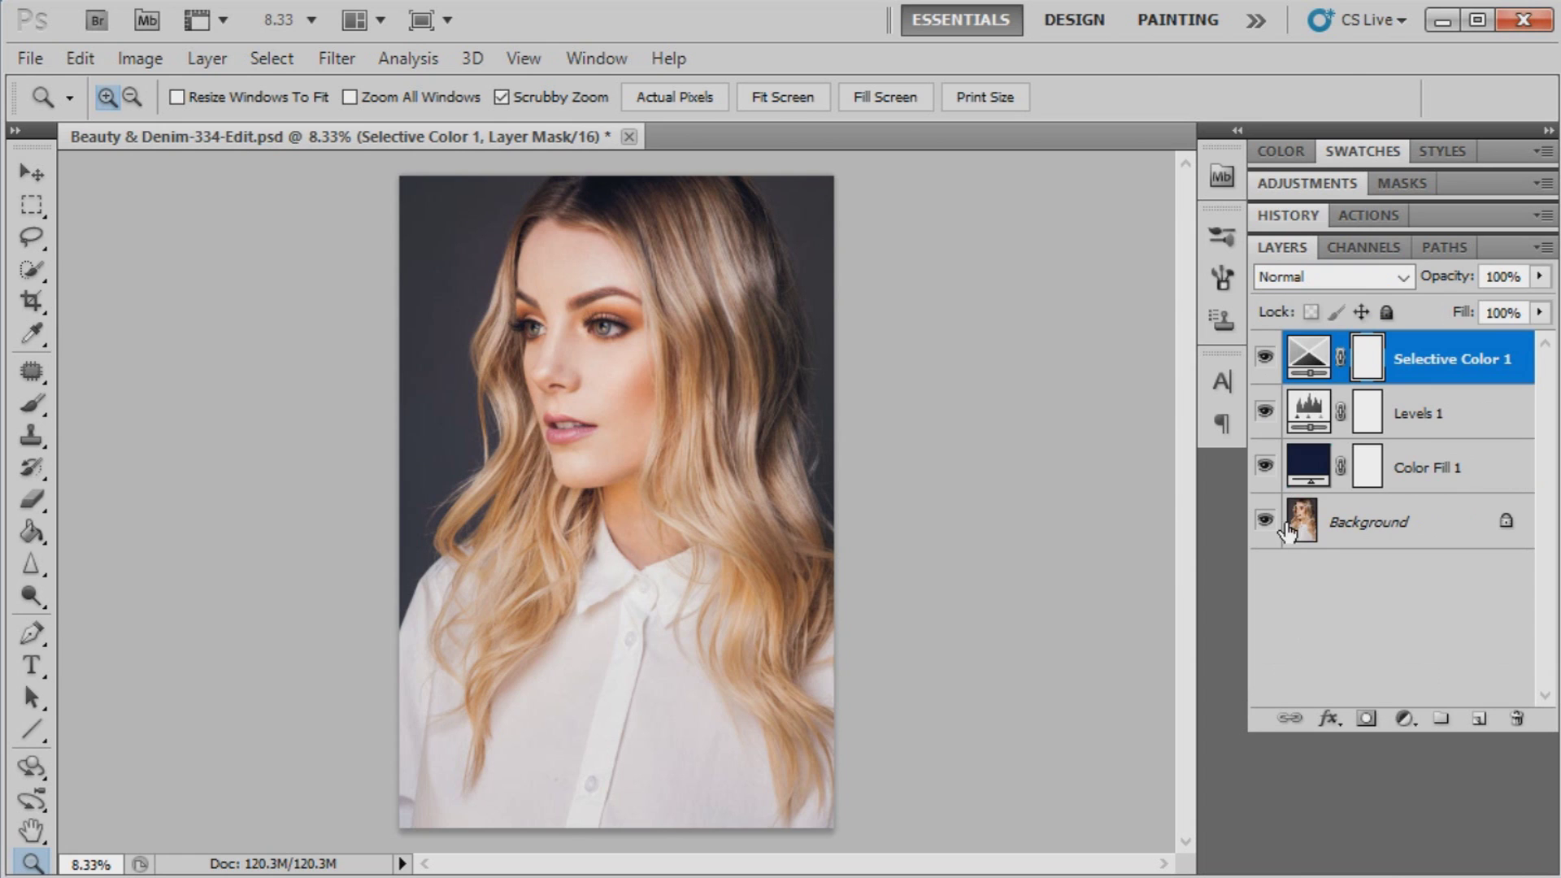
# Toggle Selective Color 1's visibility to compare the portrait before and after
pyautogui.click(1265, 358)
pyautogui.click(1265, 359)
pyautogui.click(1264, 359)
# Re-show Selective Color 1 and add a Curves layer with two points on the RGB curve
pyautogui.click(1264, 359)
pyautogui.click(1403, 716)
pyautogui.click(1469, 312)
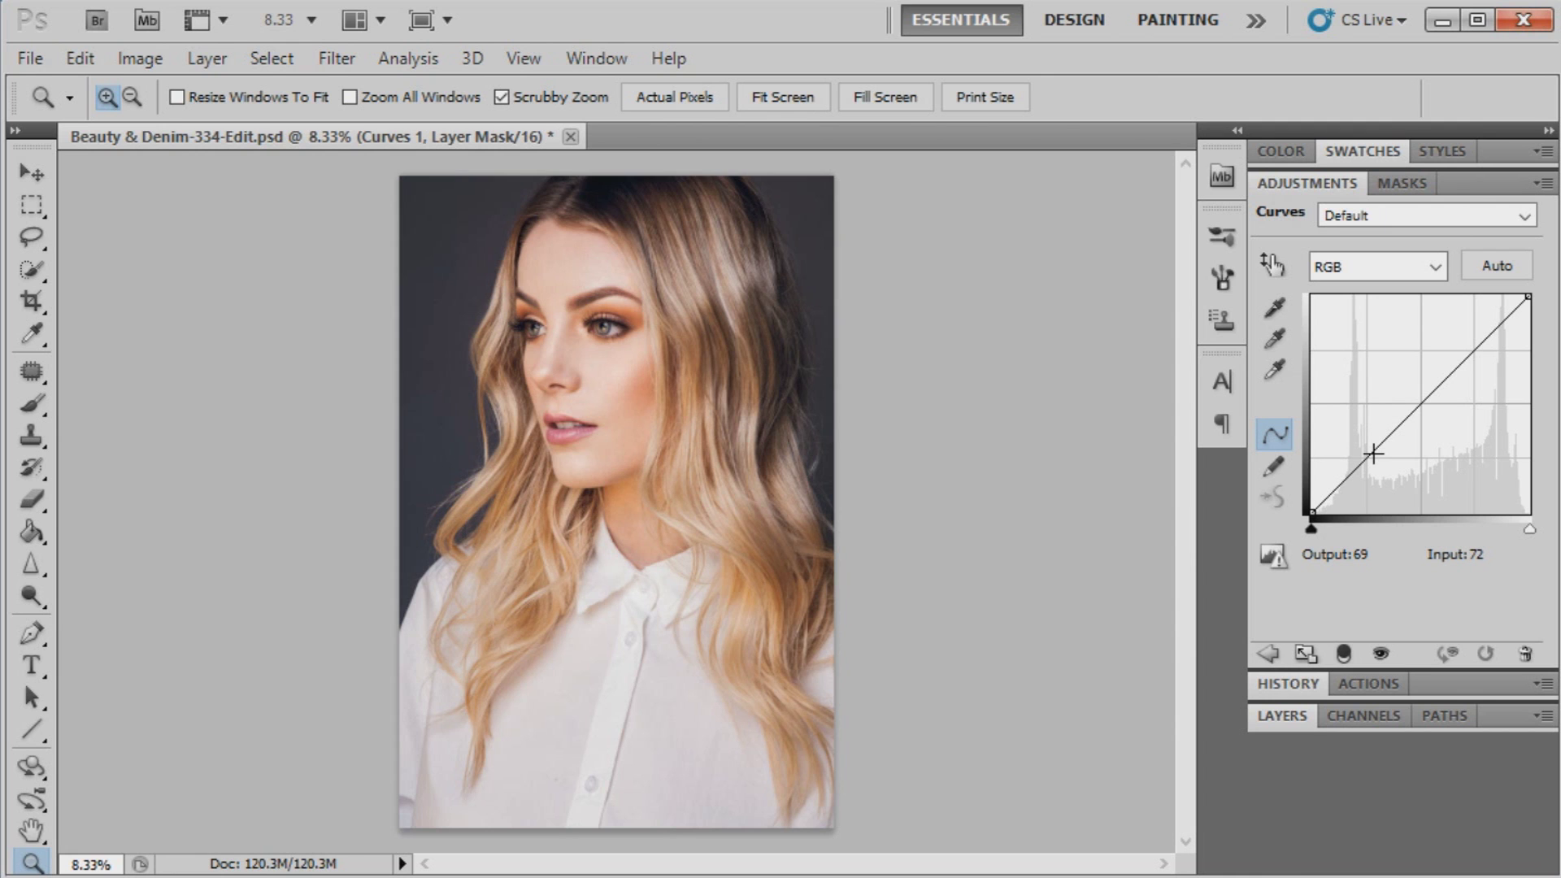
pyautogui.moveTo(1373, 453)
pyautogui.mouseDown()
pyautogui.moveTo(1359, 447)
pyautogui.moveTo(1380, 446)
pyautogui.mouseUp()
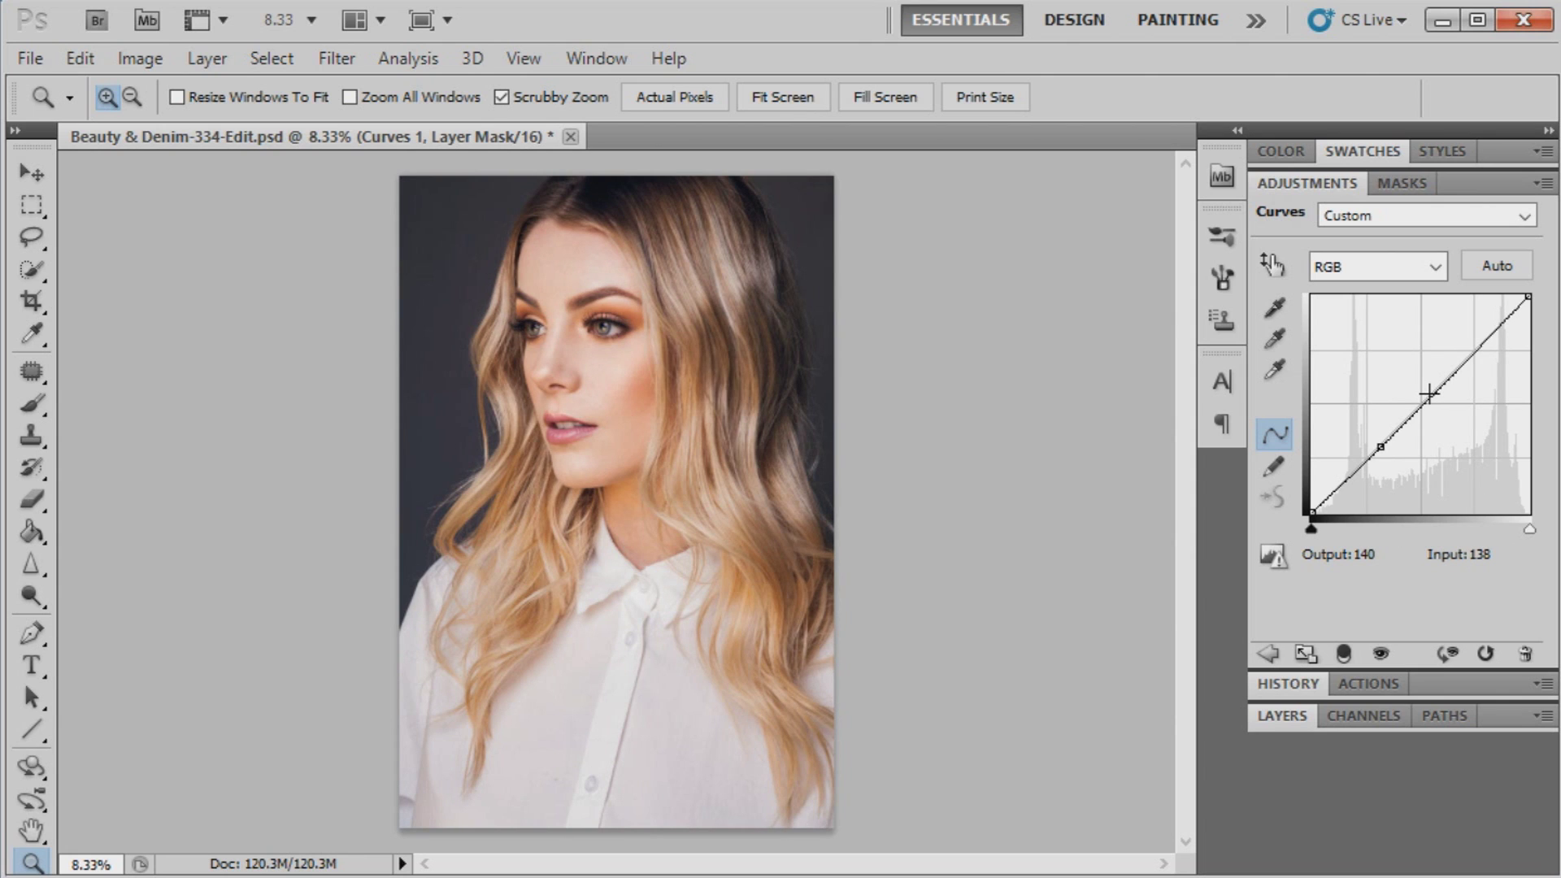
pyautogui.click(1482, 338)
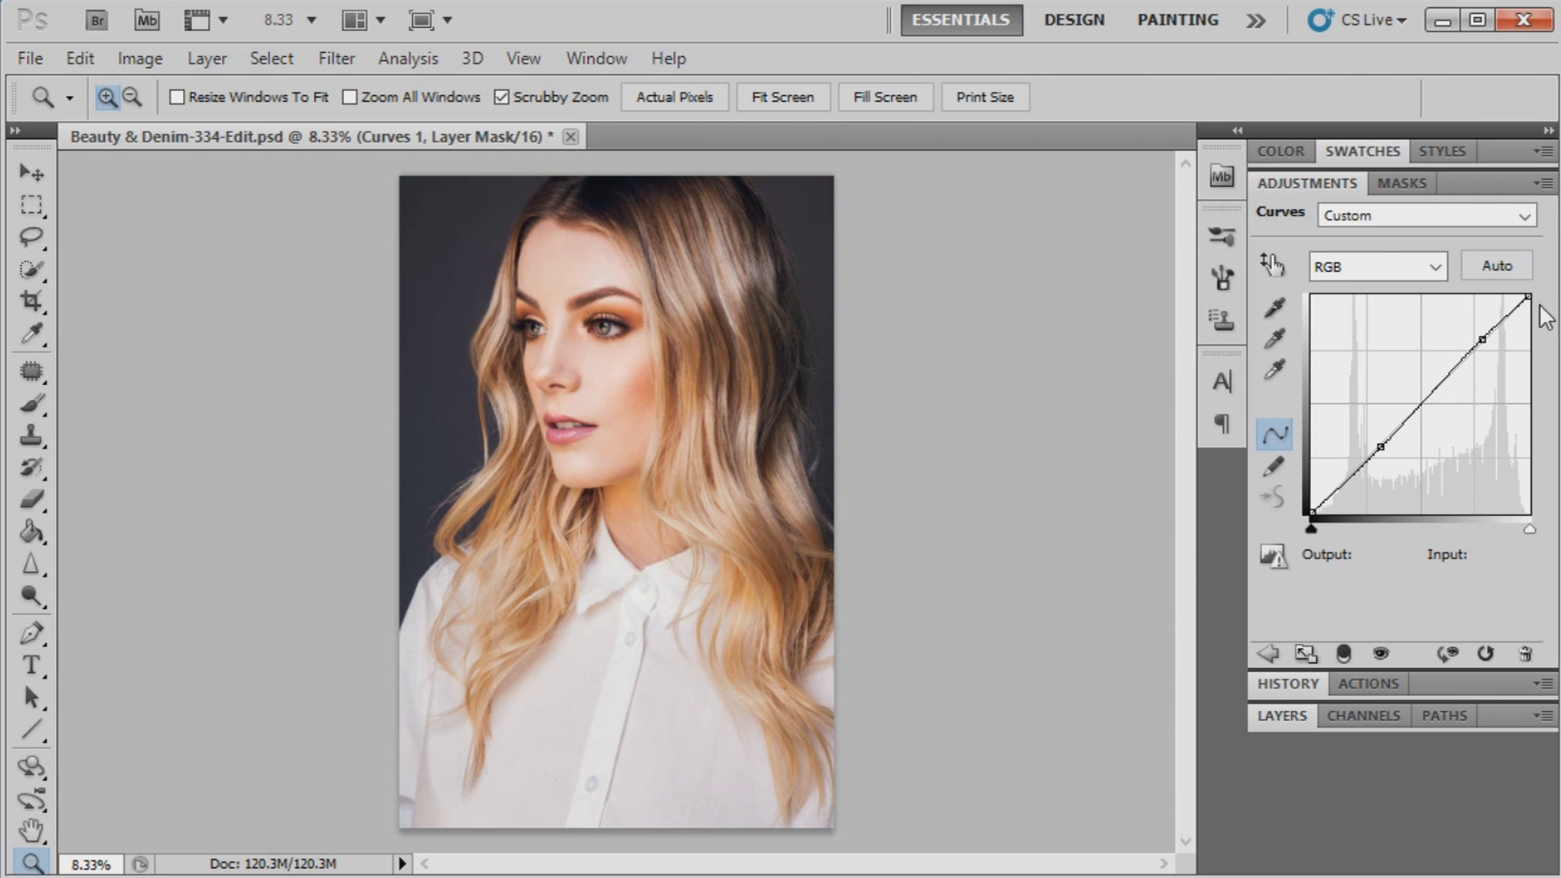
pyautogui.click(1390, 275)
# On the Blue curve, raise the black point to 12, add a midpoint, and move the white point to input 234
pyautogui.click(1367, 361)
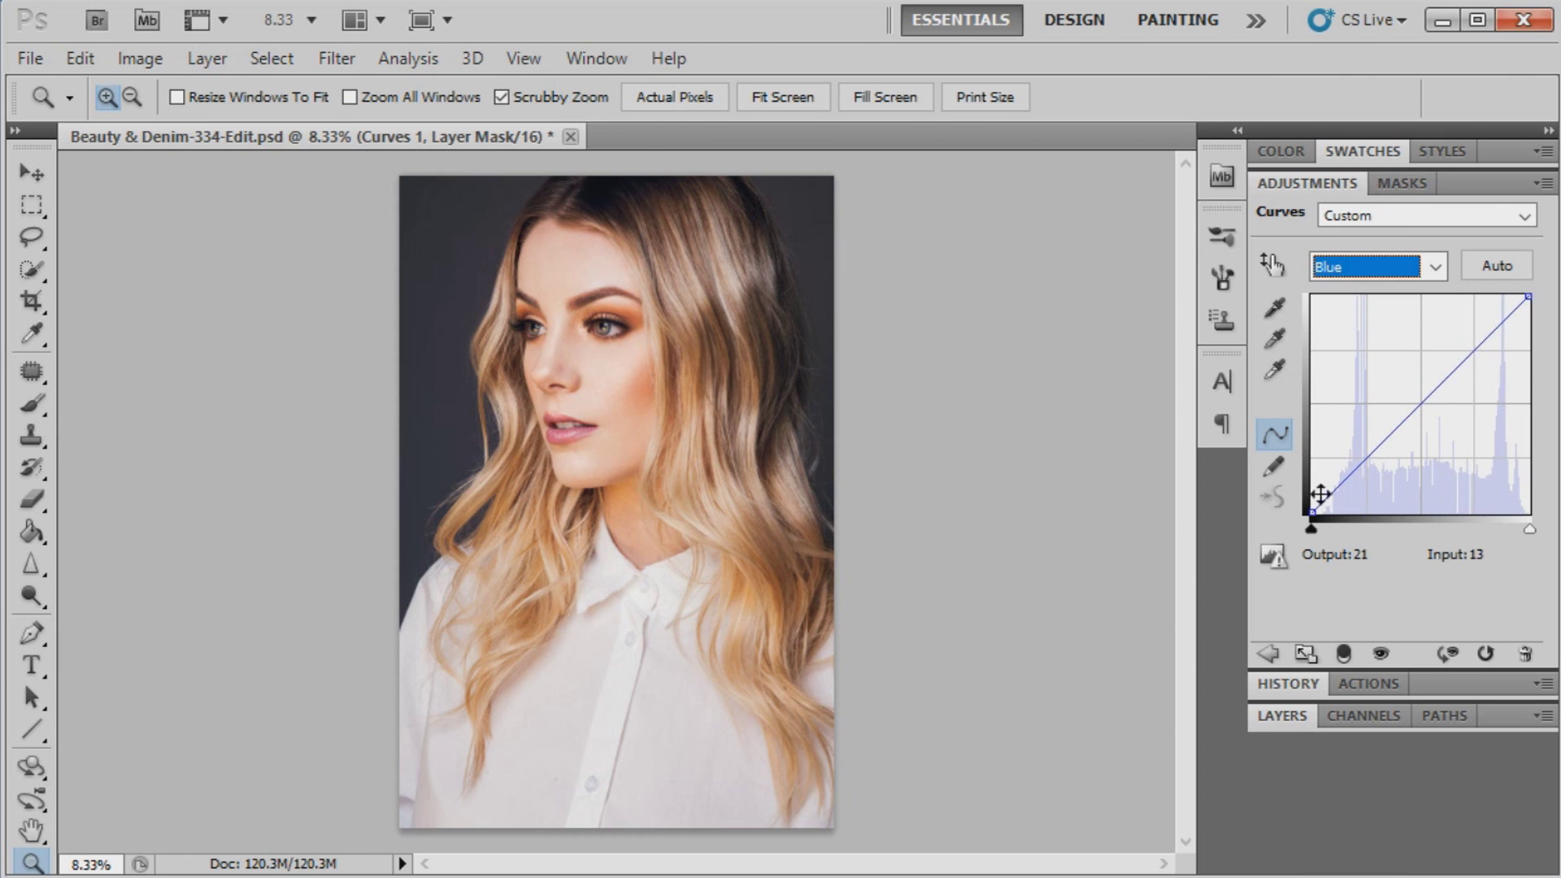
pyautogui.moveTo(1312, 514); pyautogui.dragTo(1312, 503)
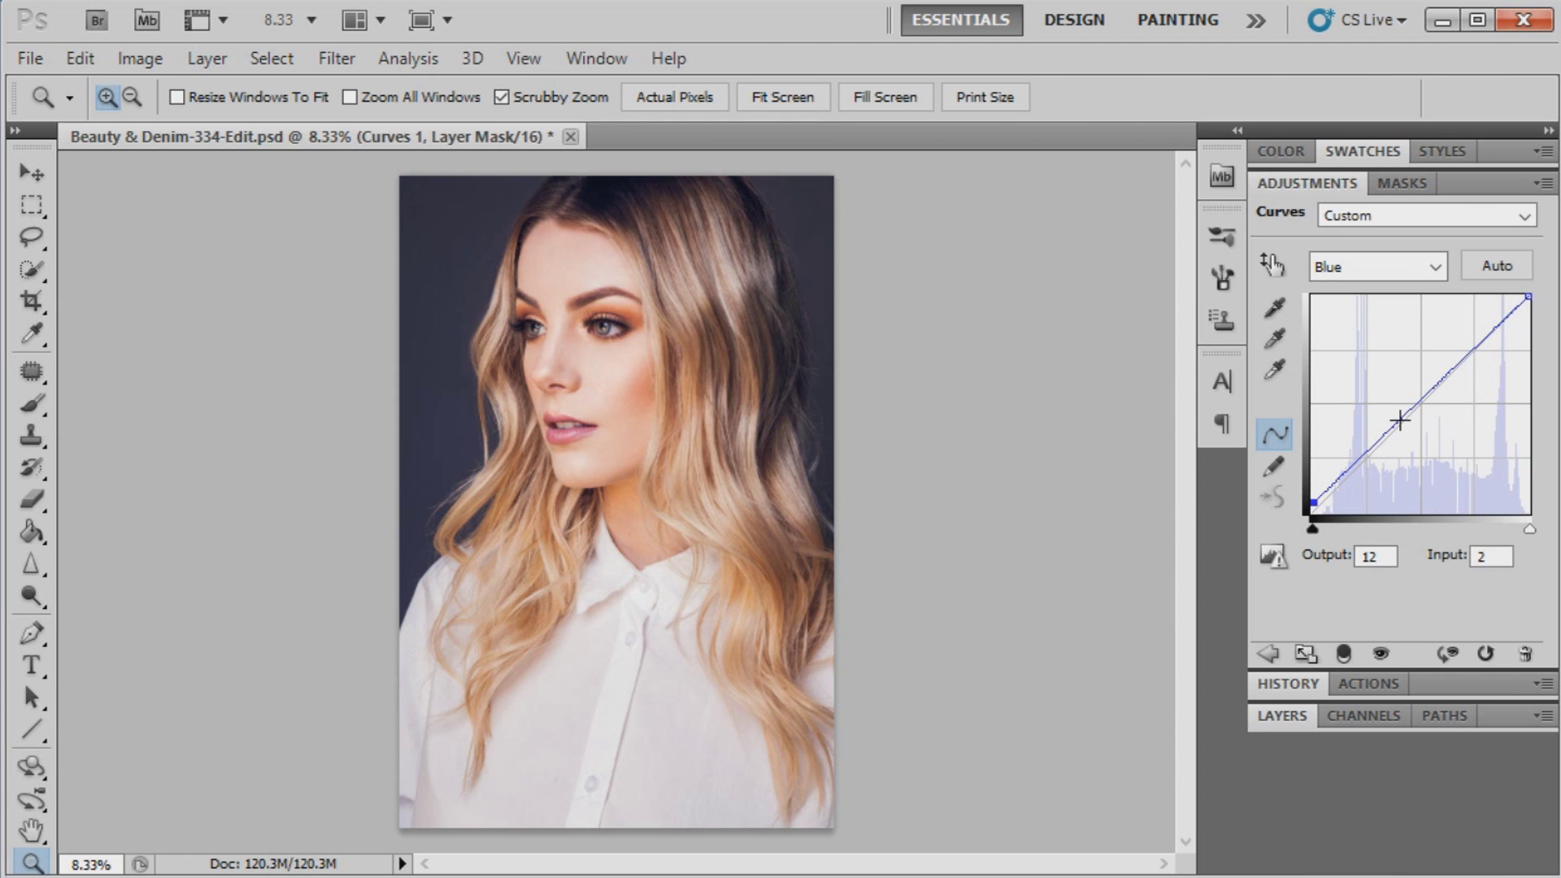
pyautogui.moveTo(1399, 419)
pyautogui.mouseDown()
pyautogui.moveTo(1393, 407)
pyautogui.moveTo(1415, 408)
pyautogui.mouseUp()
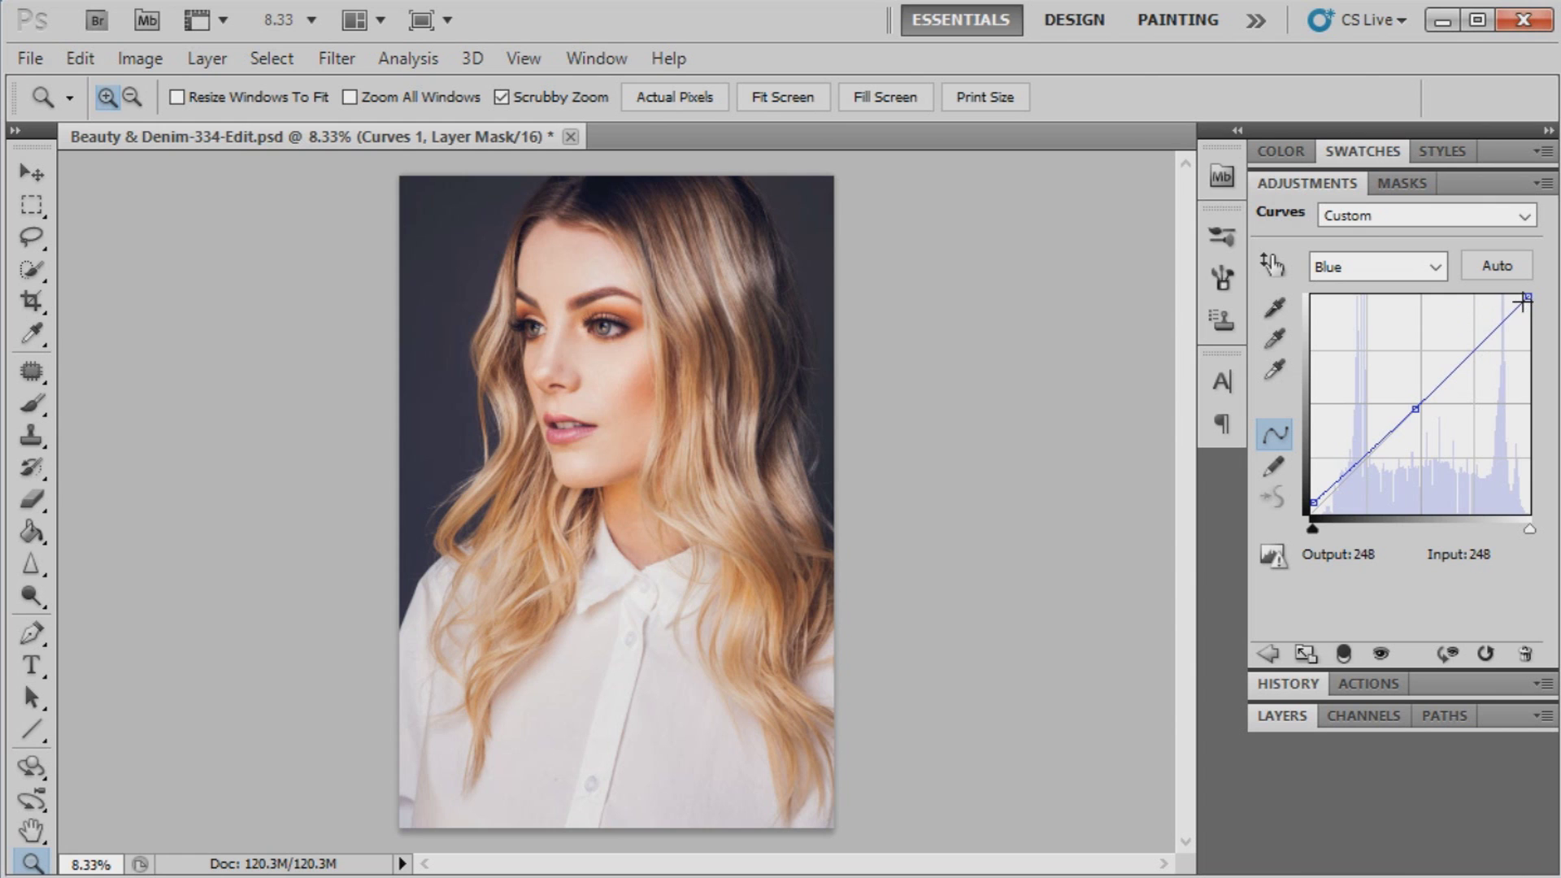
pyautogui.moveTo(1525, 298); pyautogui.dragTo(1520, 297)
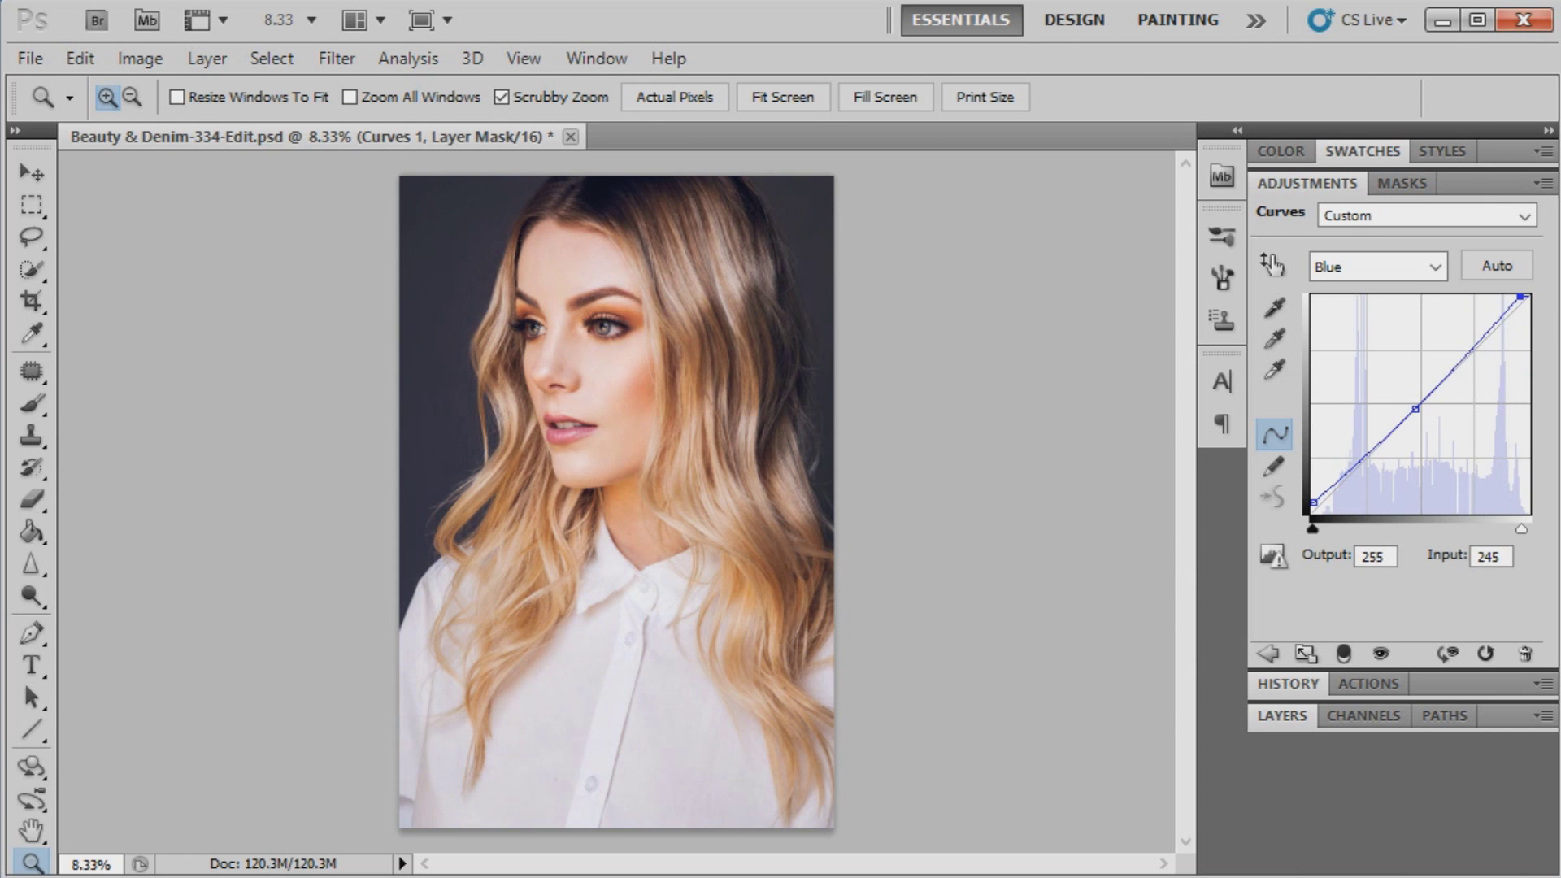
# Add a Vibrance layer above Curves 1 with Vibrance nudged slightly
pyautogui.click(1289, 717)
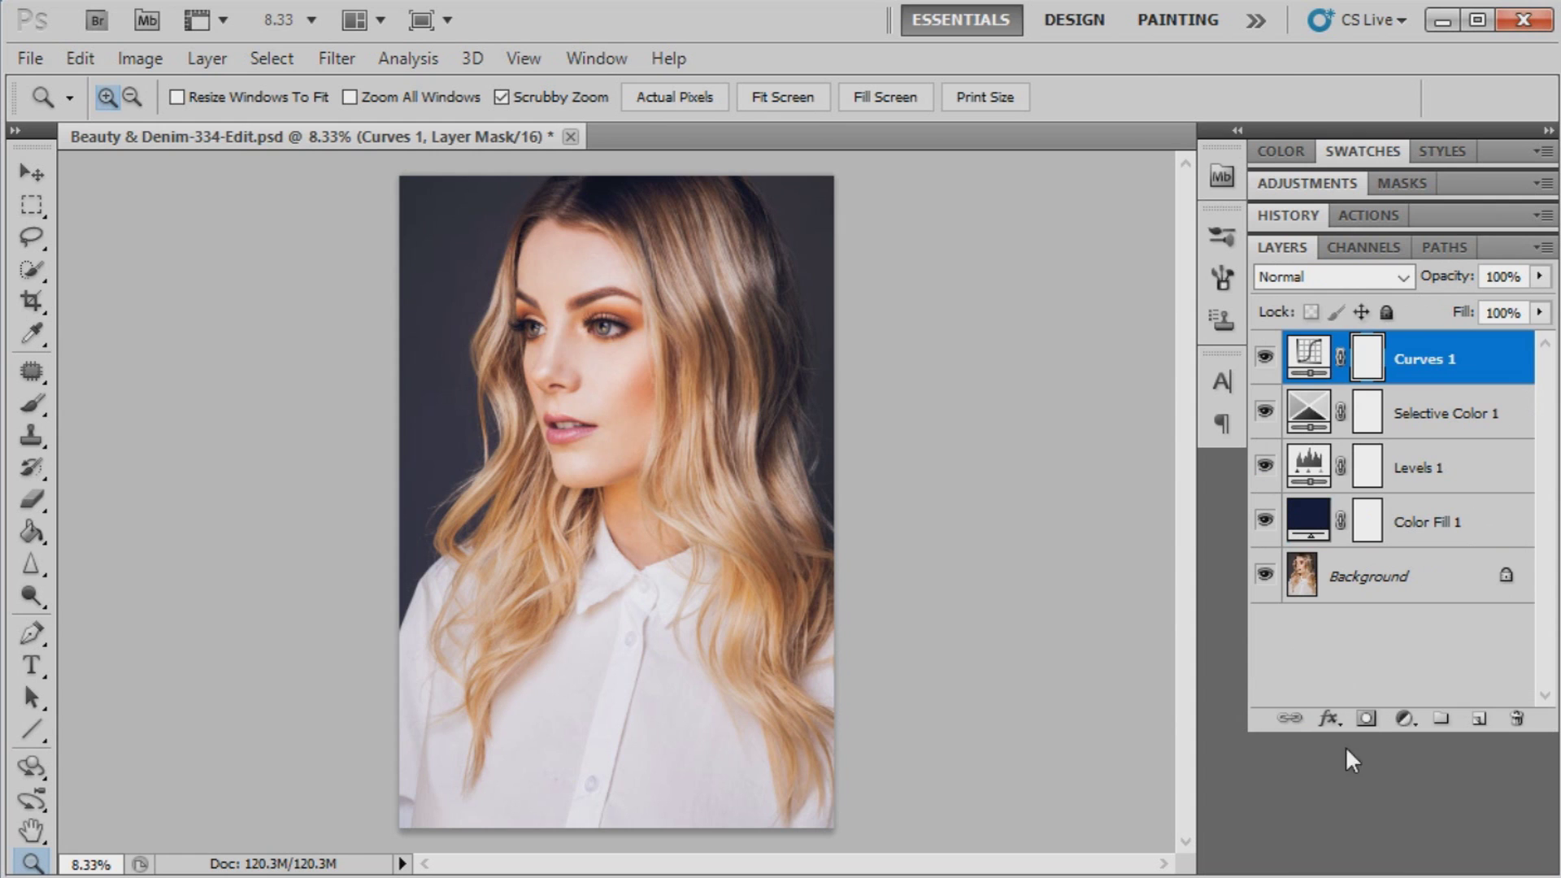
pyautogui.click(1404, 718)
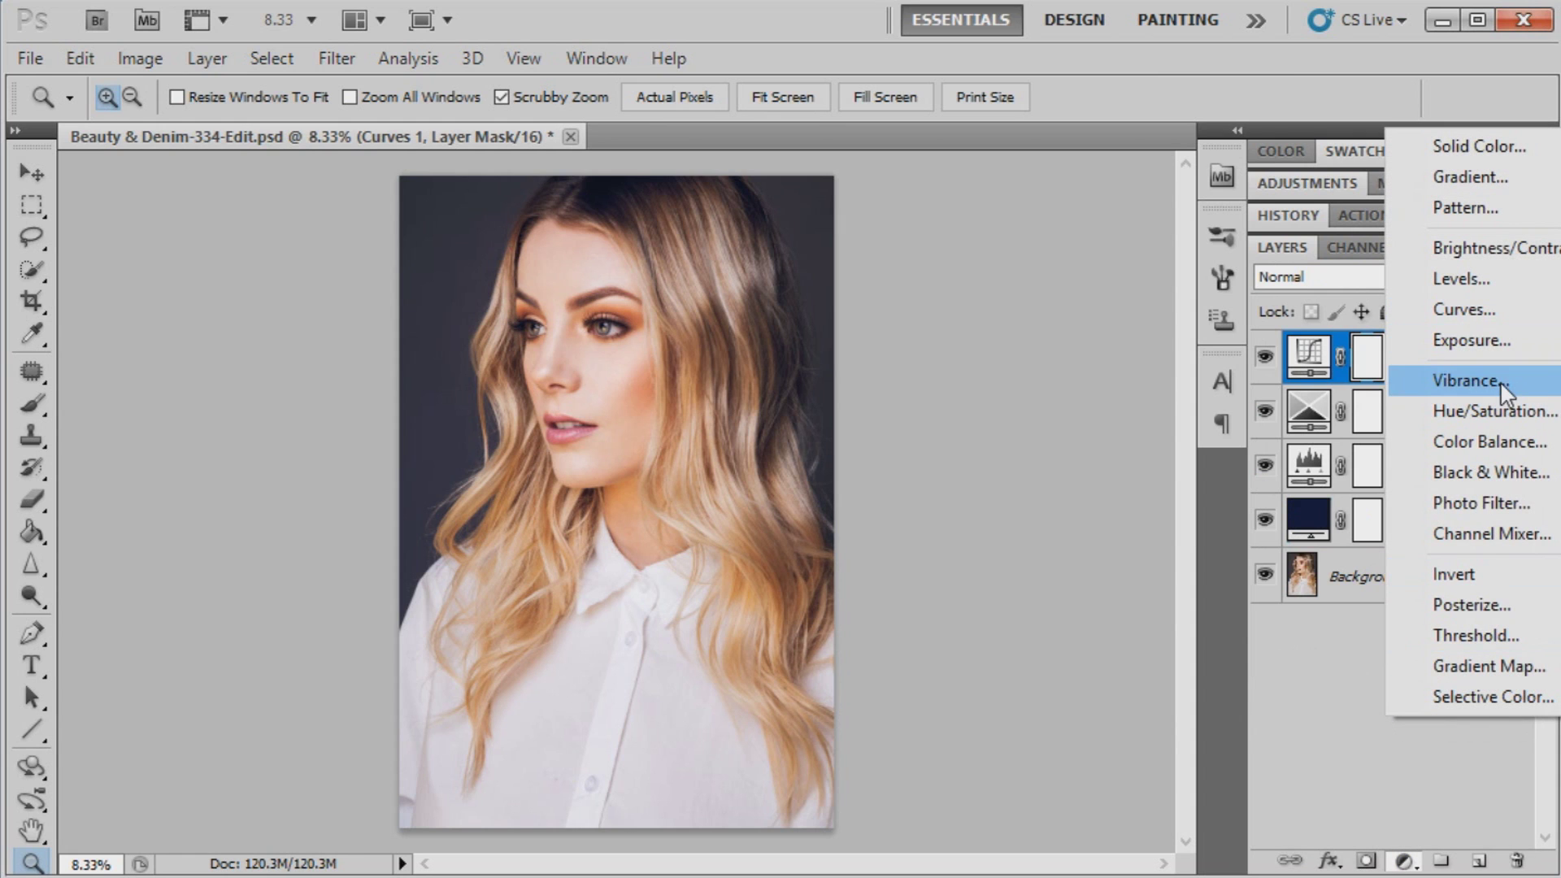
pyautogui.click(1468, 381)
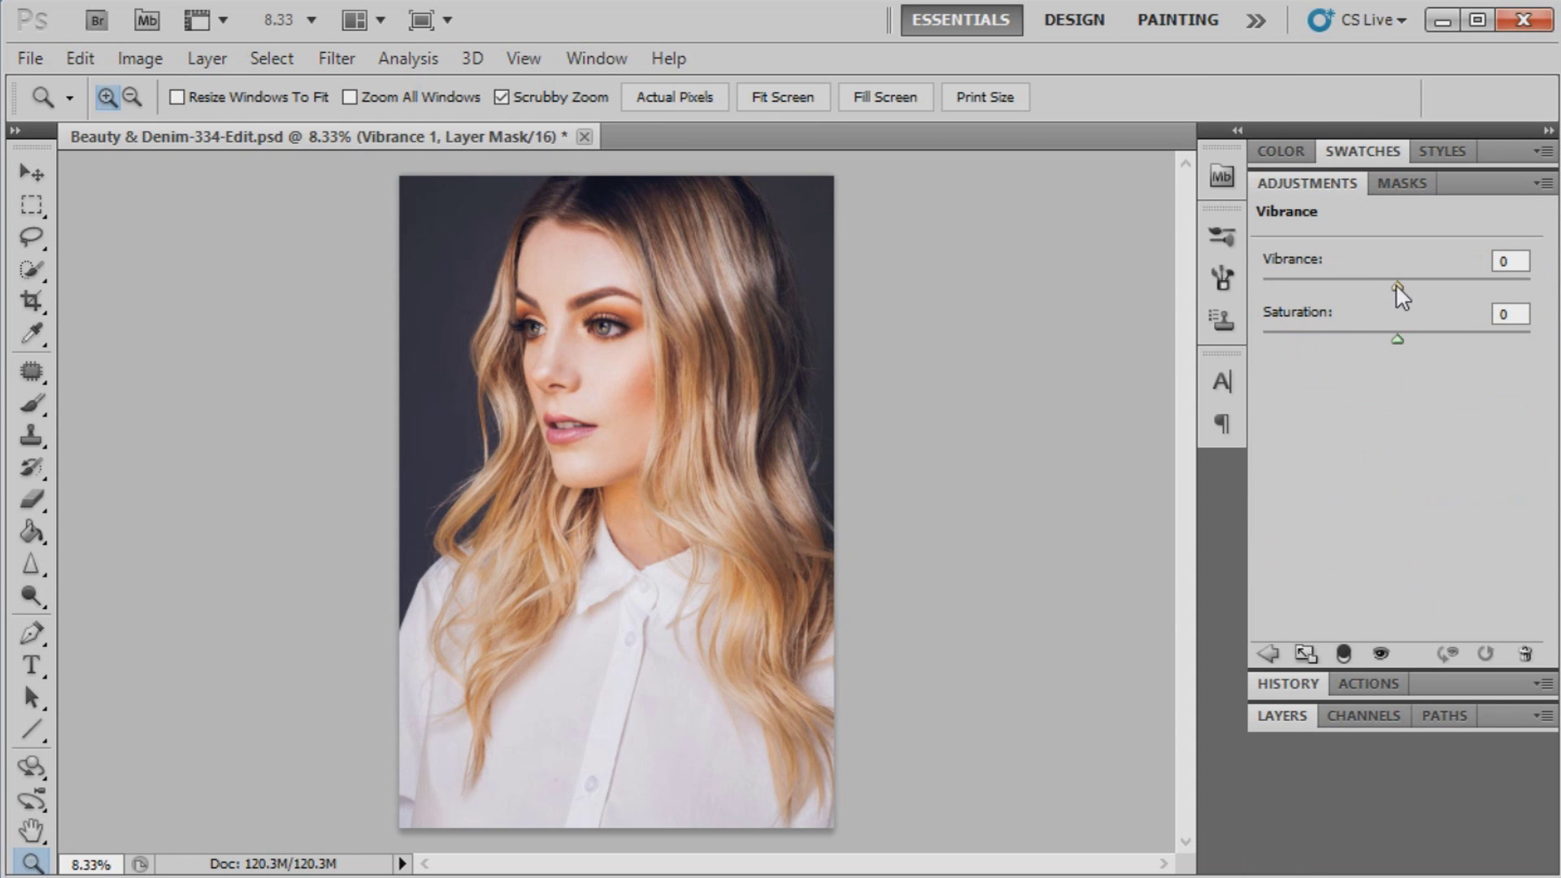
pyautogui.moveTo(1397, 287); pyautogui.dragTo(1396, 298)
pyautogui.click(1282, 717)
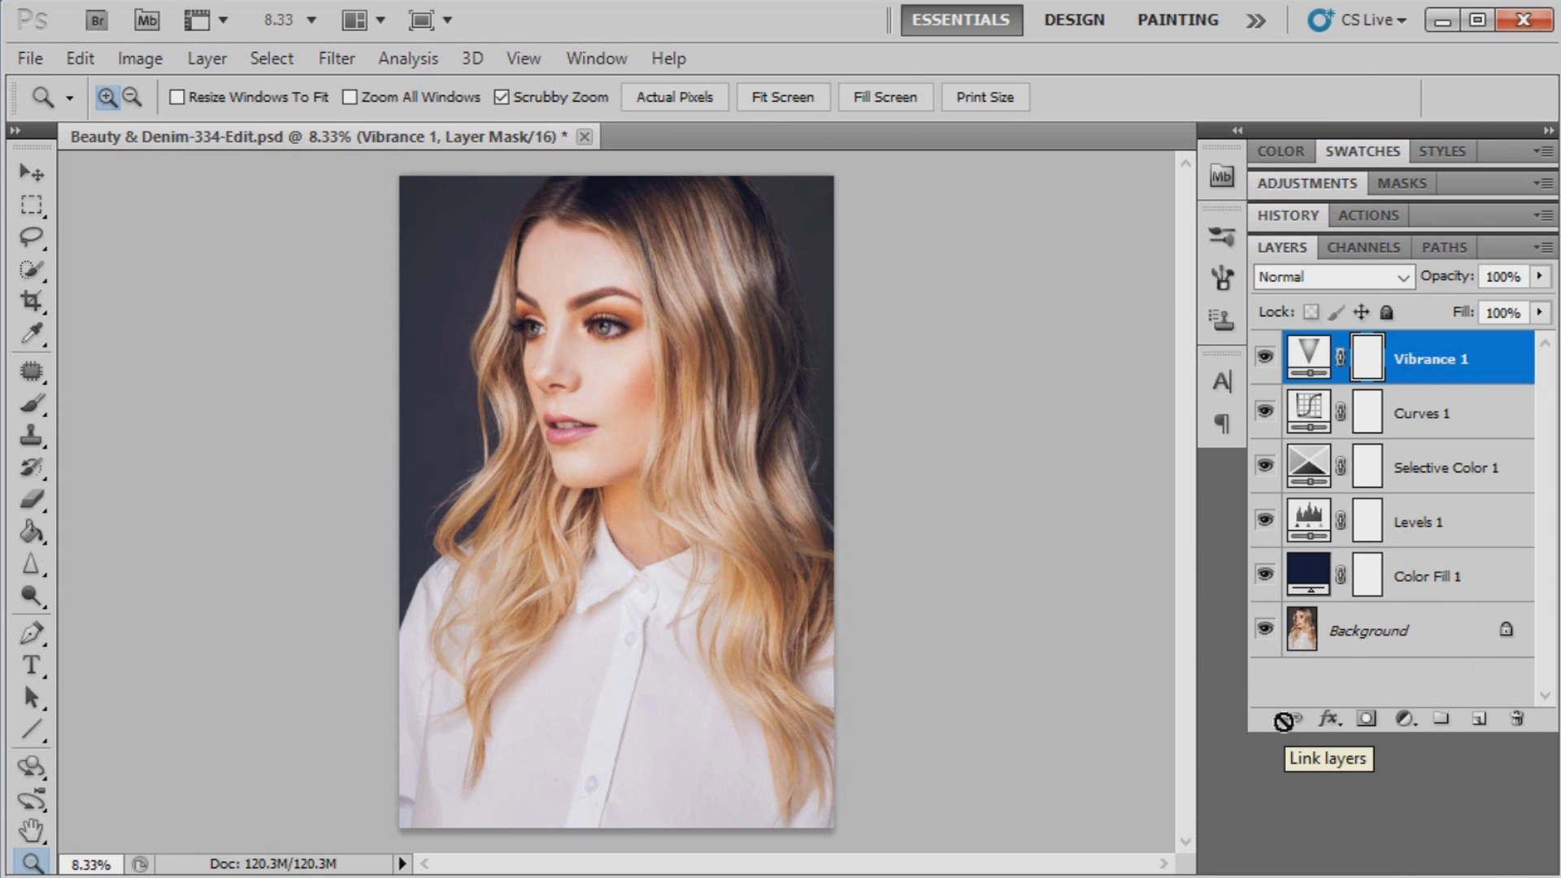
# Add a Solid Color fill layer in teal #4cba87
pyautogui.click(1403, 718)
pyautogui.click(1455, 143)
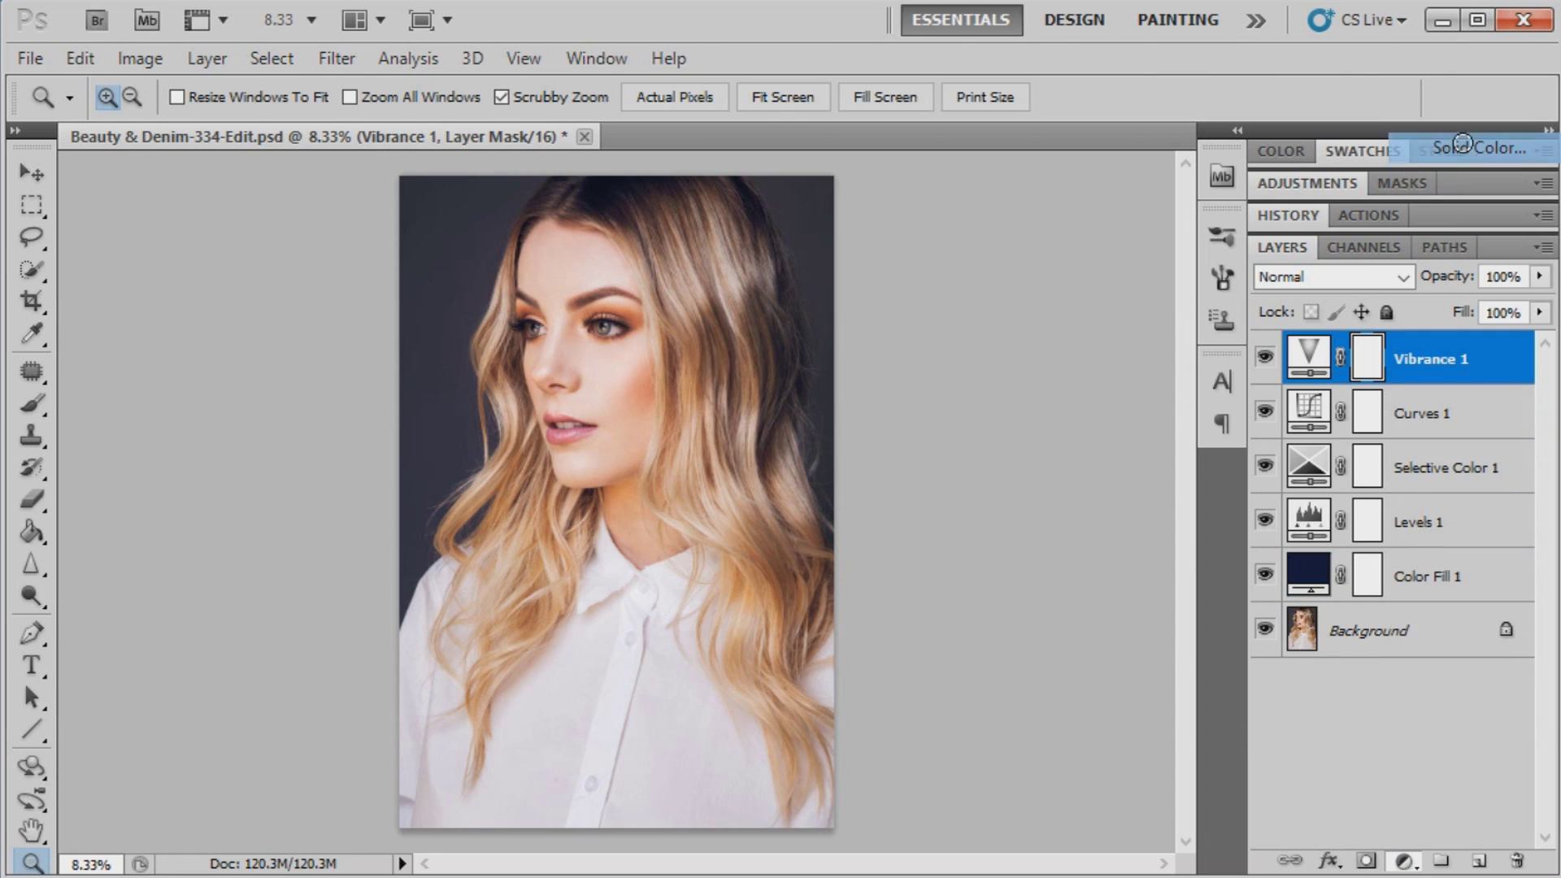
pyautogui.moveTo(1000, 692); pyautogui.dragTo(903, 694)
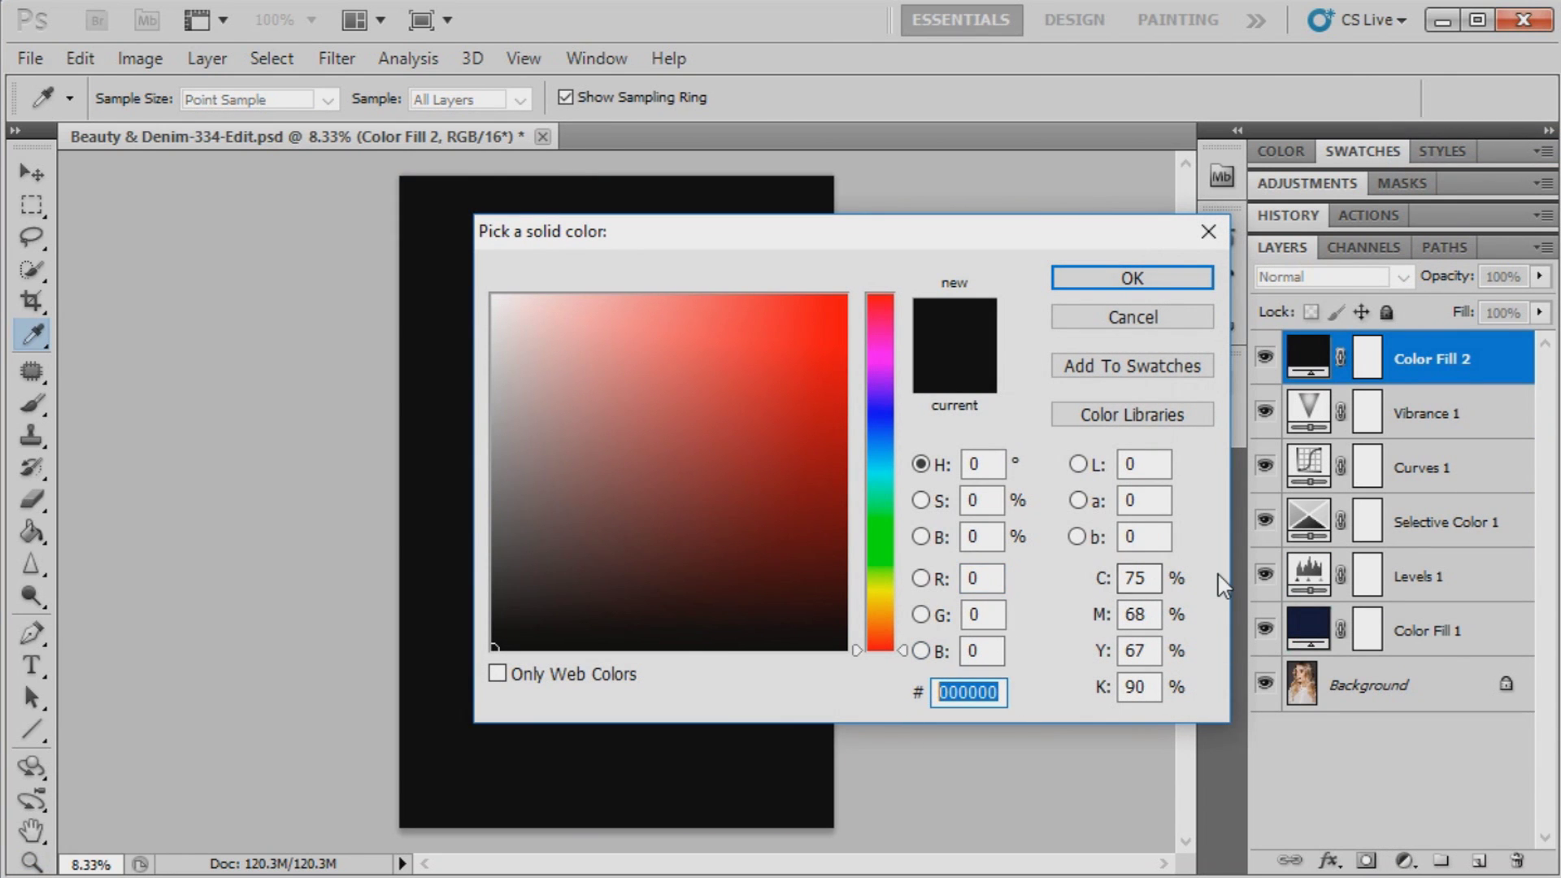
pyautogui.write('4cb')
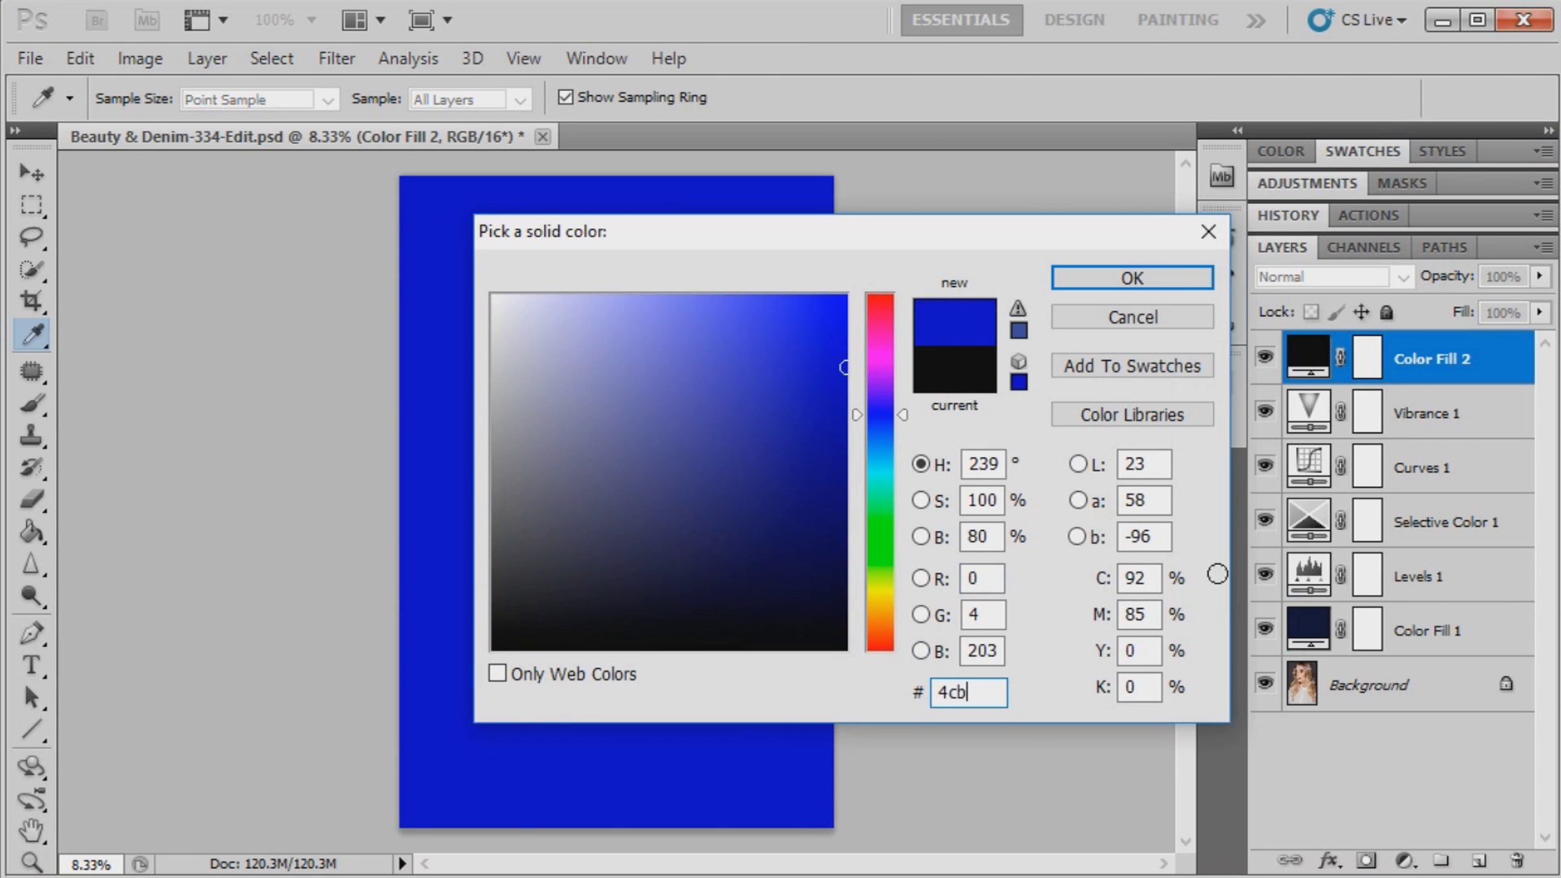
pyautogui.write('a87')
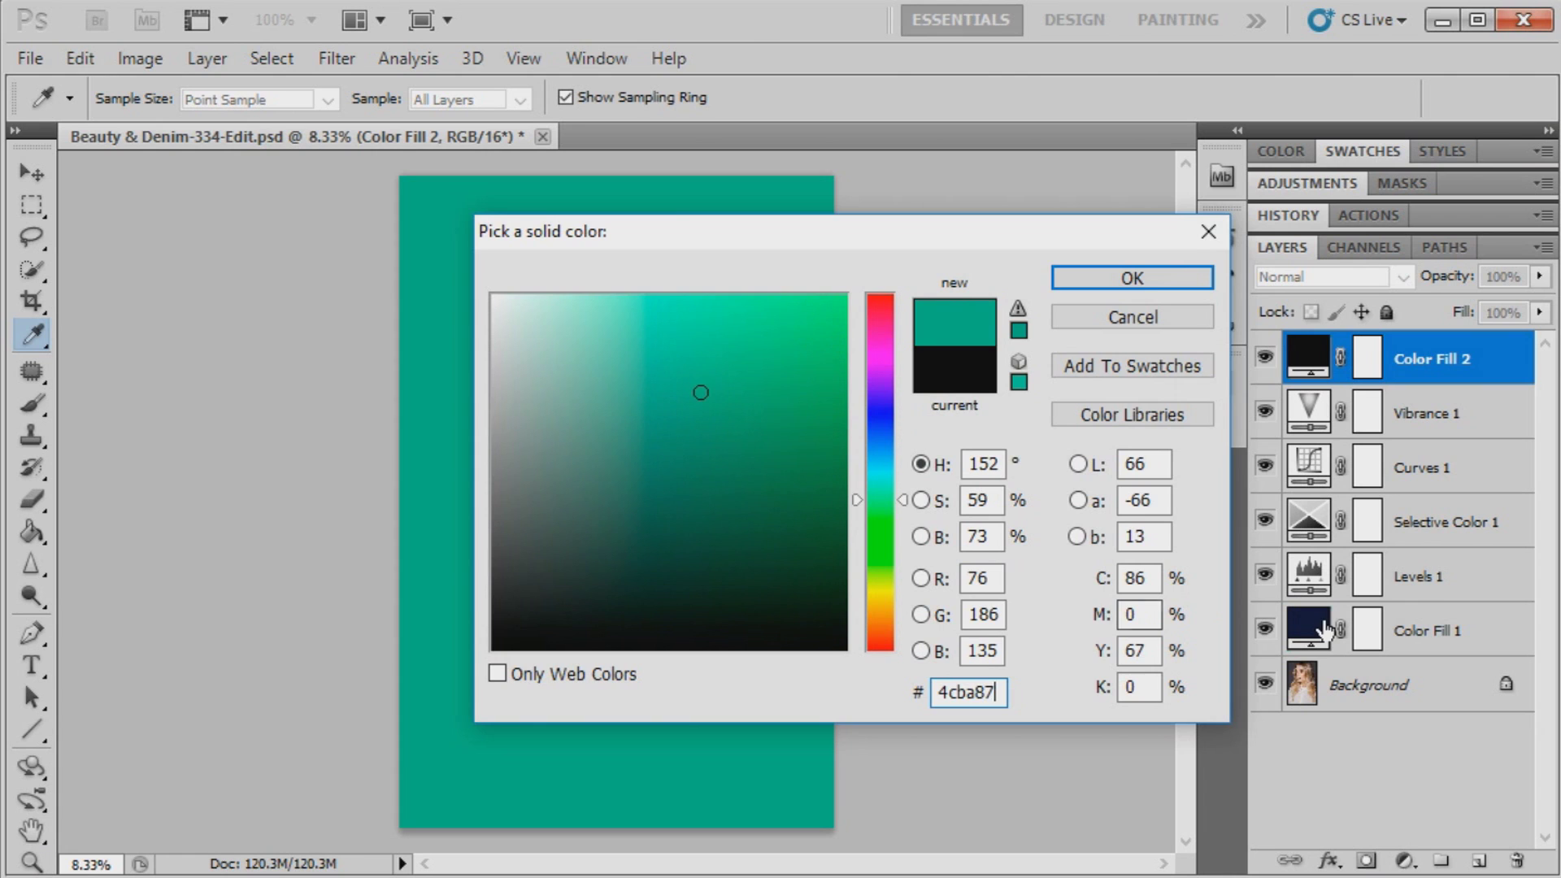
pyautogui.click(1133, 277)
pyautogui.press('z')
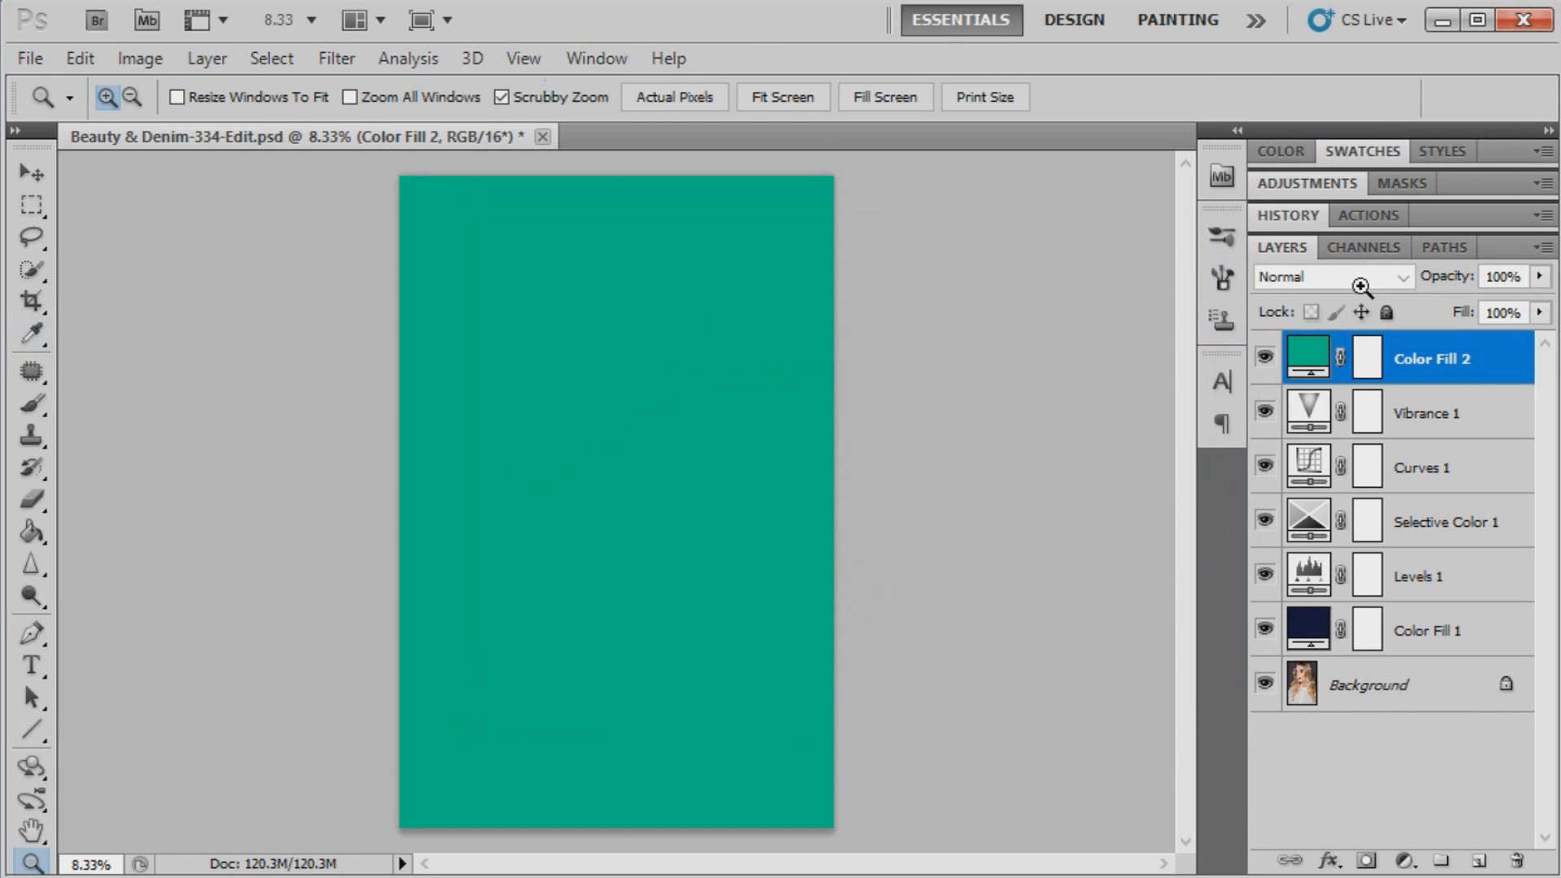
# Set Color Fill 2 to Darken blend mode at 2% opacity
pyautogui.click(1365, 279)
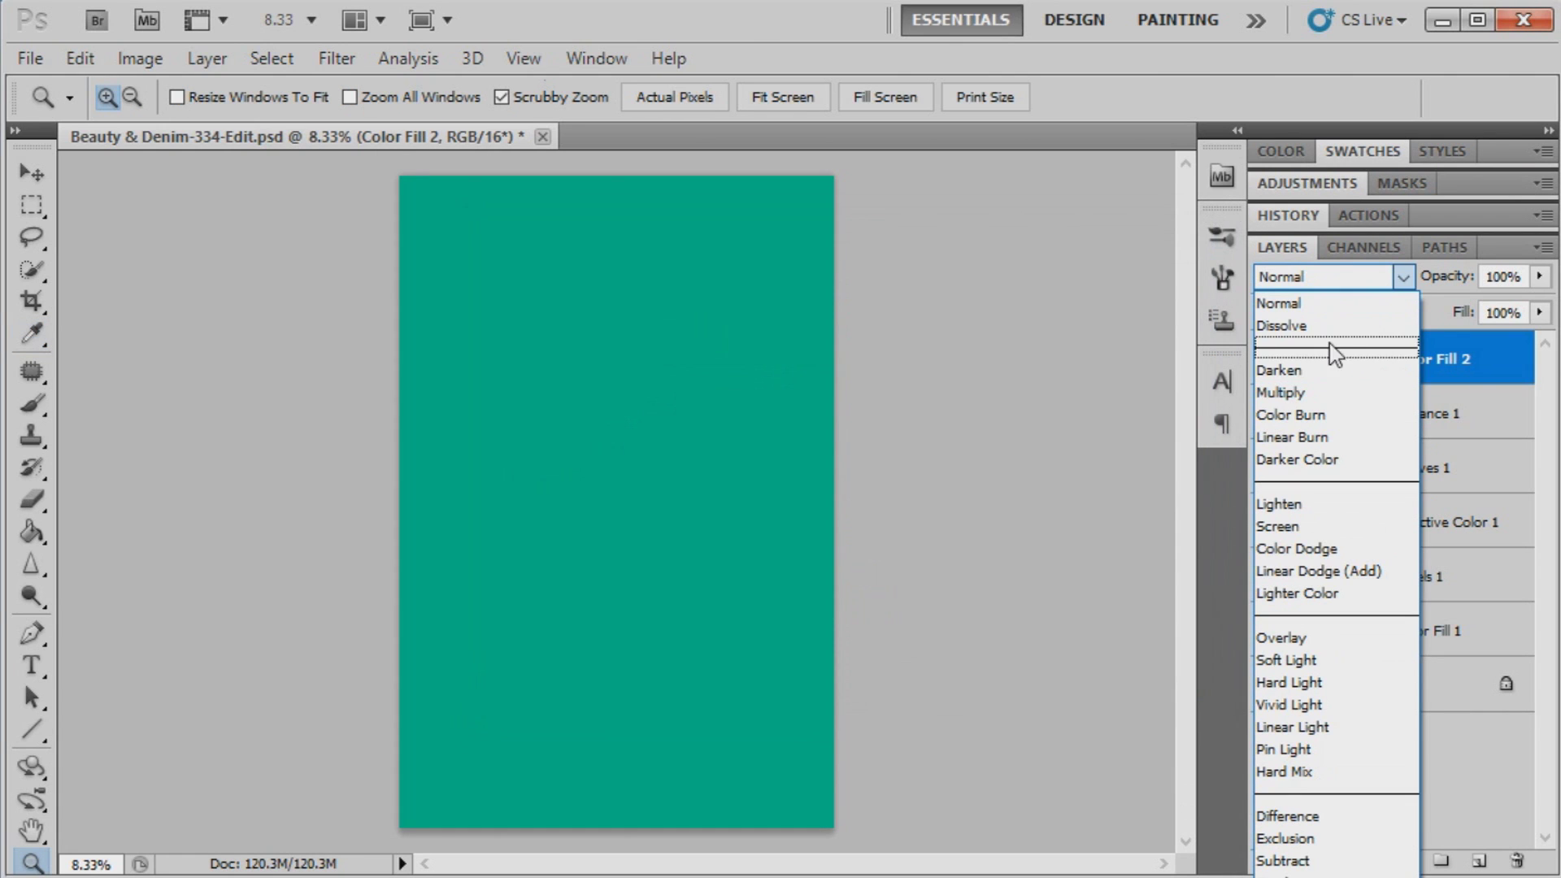
pyautogui.click(1334, 375)
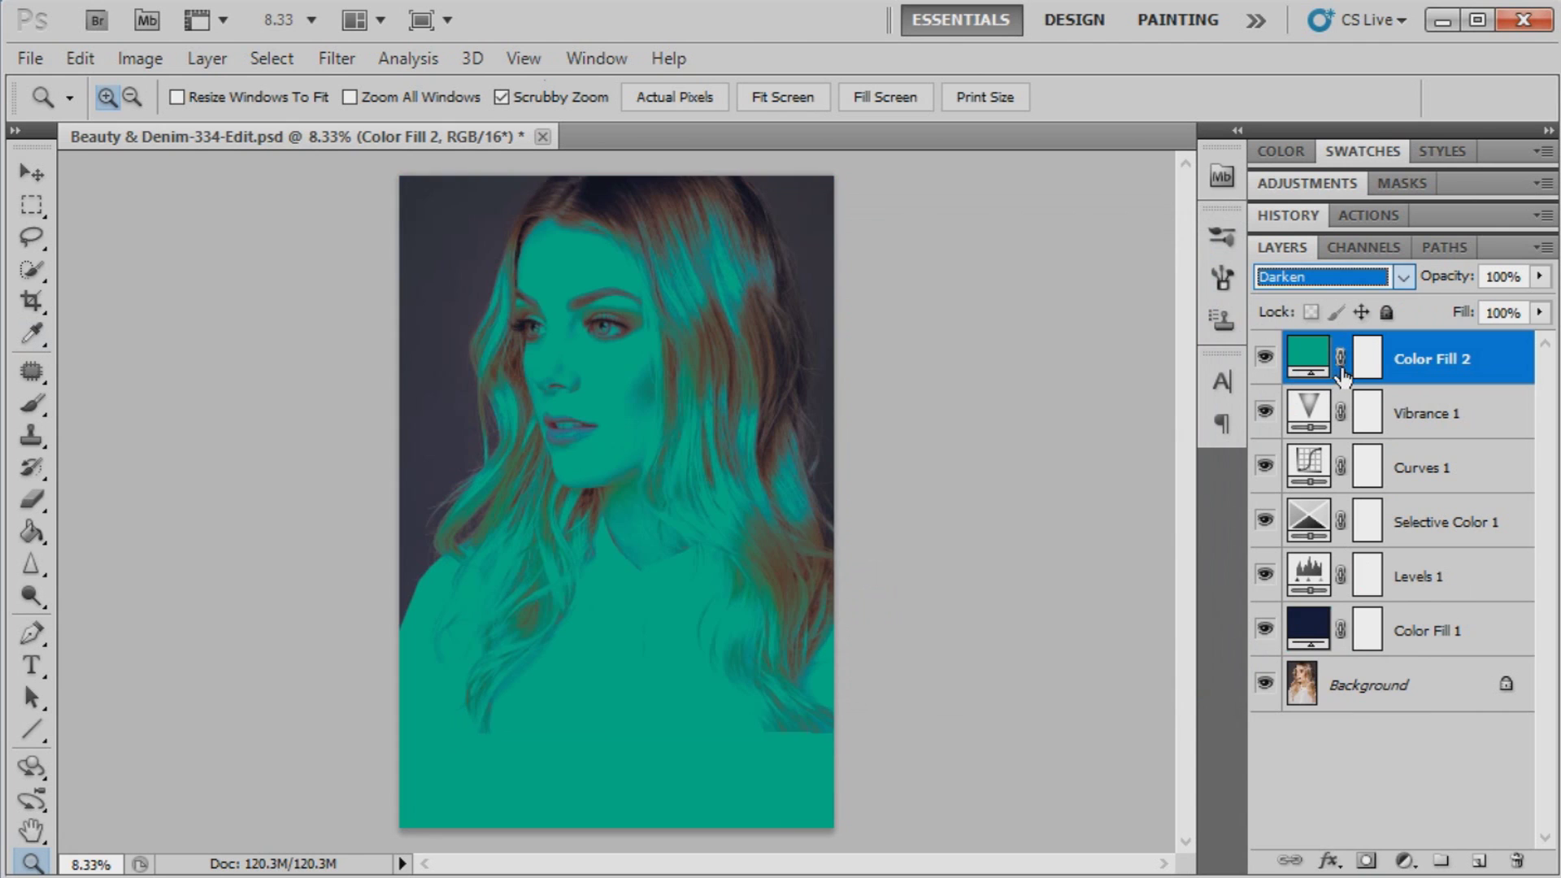
pyautogui.click(1538, 276)
pyautogui.moveTo(1416, 305); pyautogui.dragTo(1402, 304)
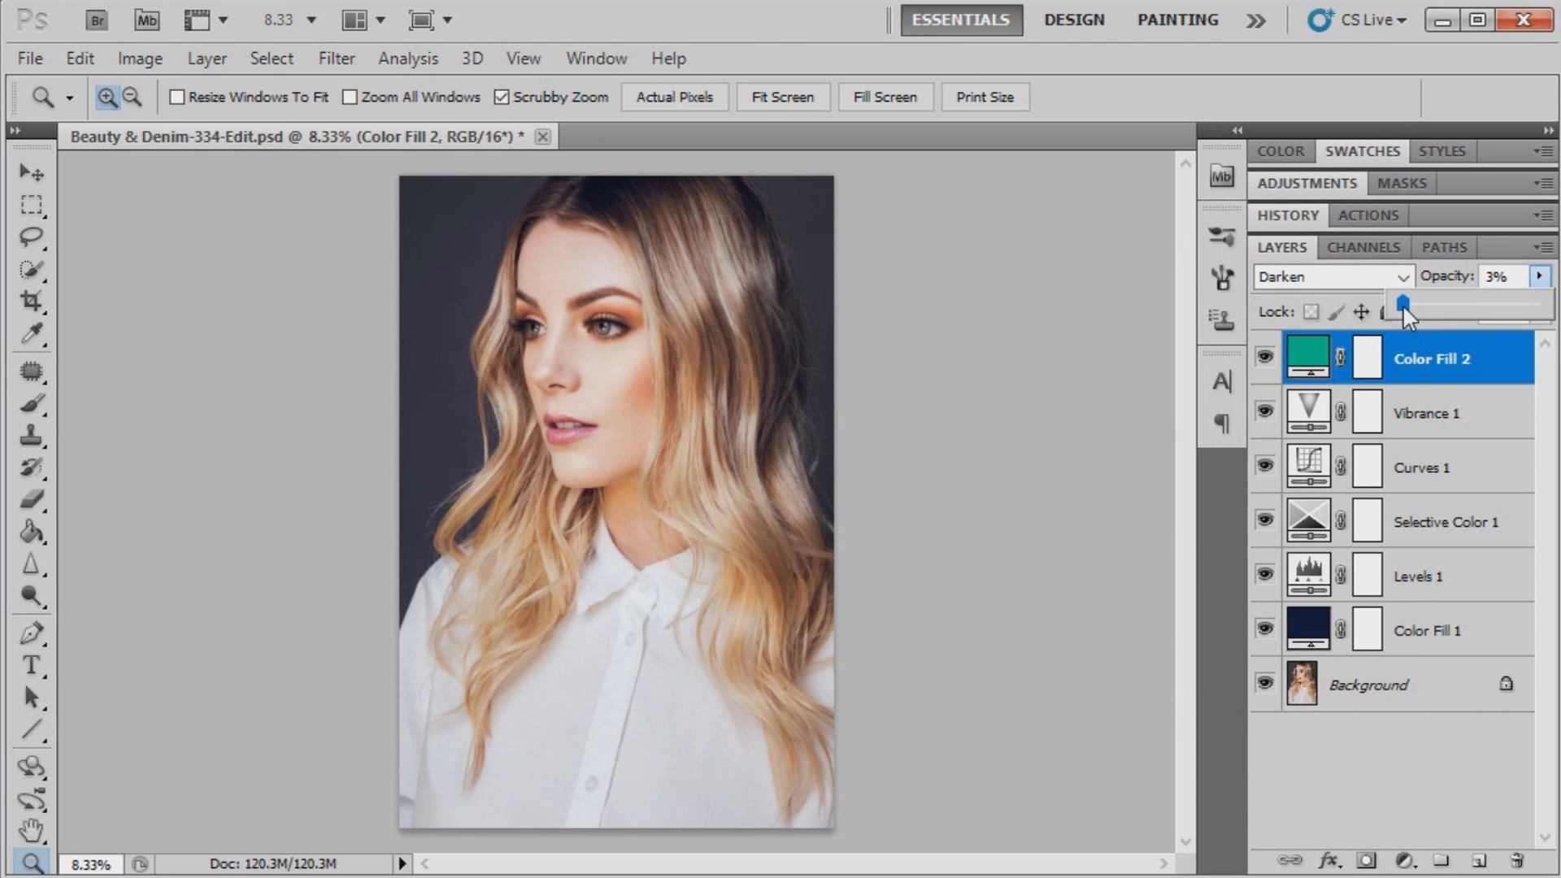
pyautogui.click(1538, 276)
pyautogui.click(1264, 358)
pyautogui.click(1270, 411)
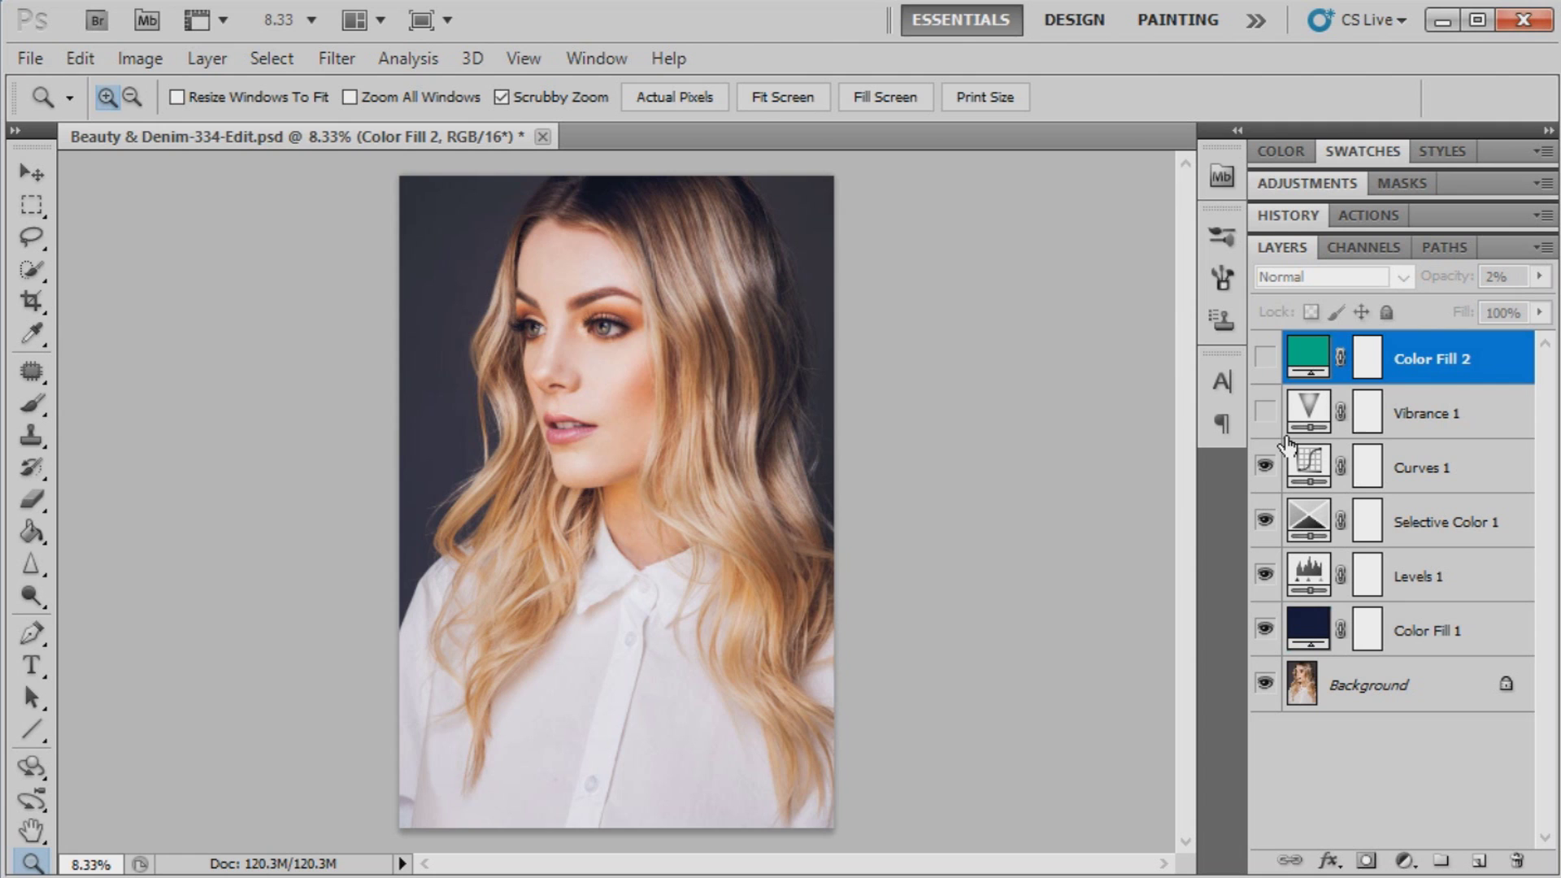
pyautogui.click(1266, 468)
pyautogui.click(1266, 468)
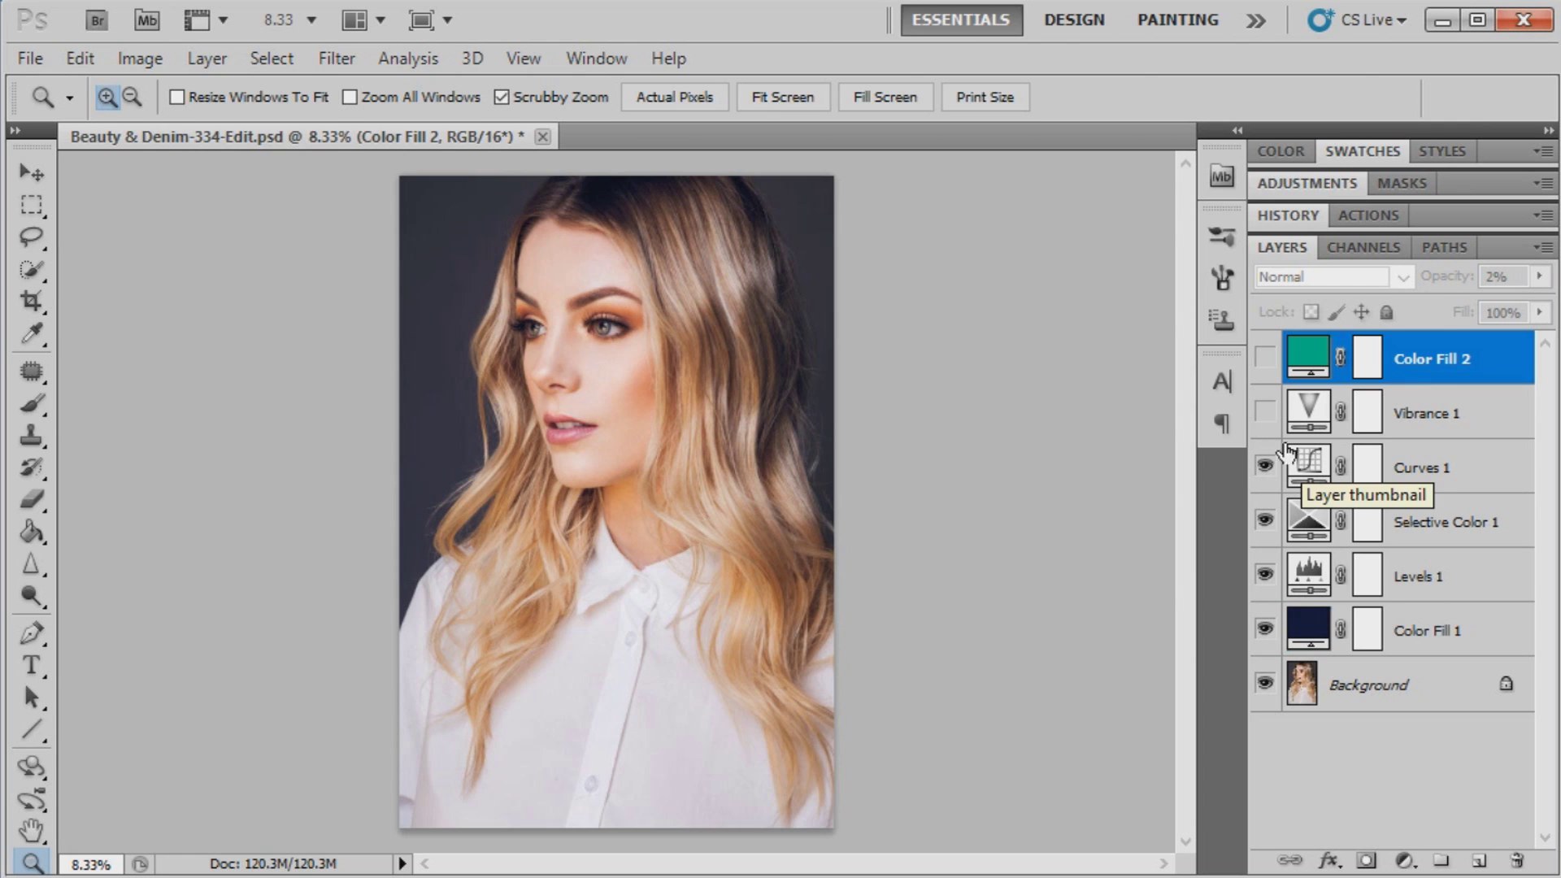
pyautogui.click(1265, 412)
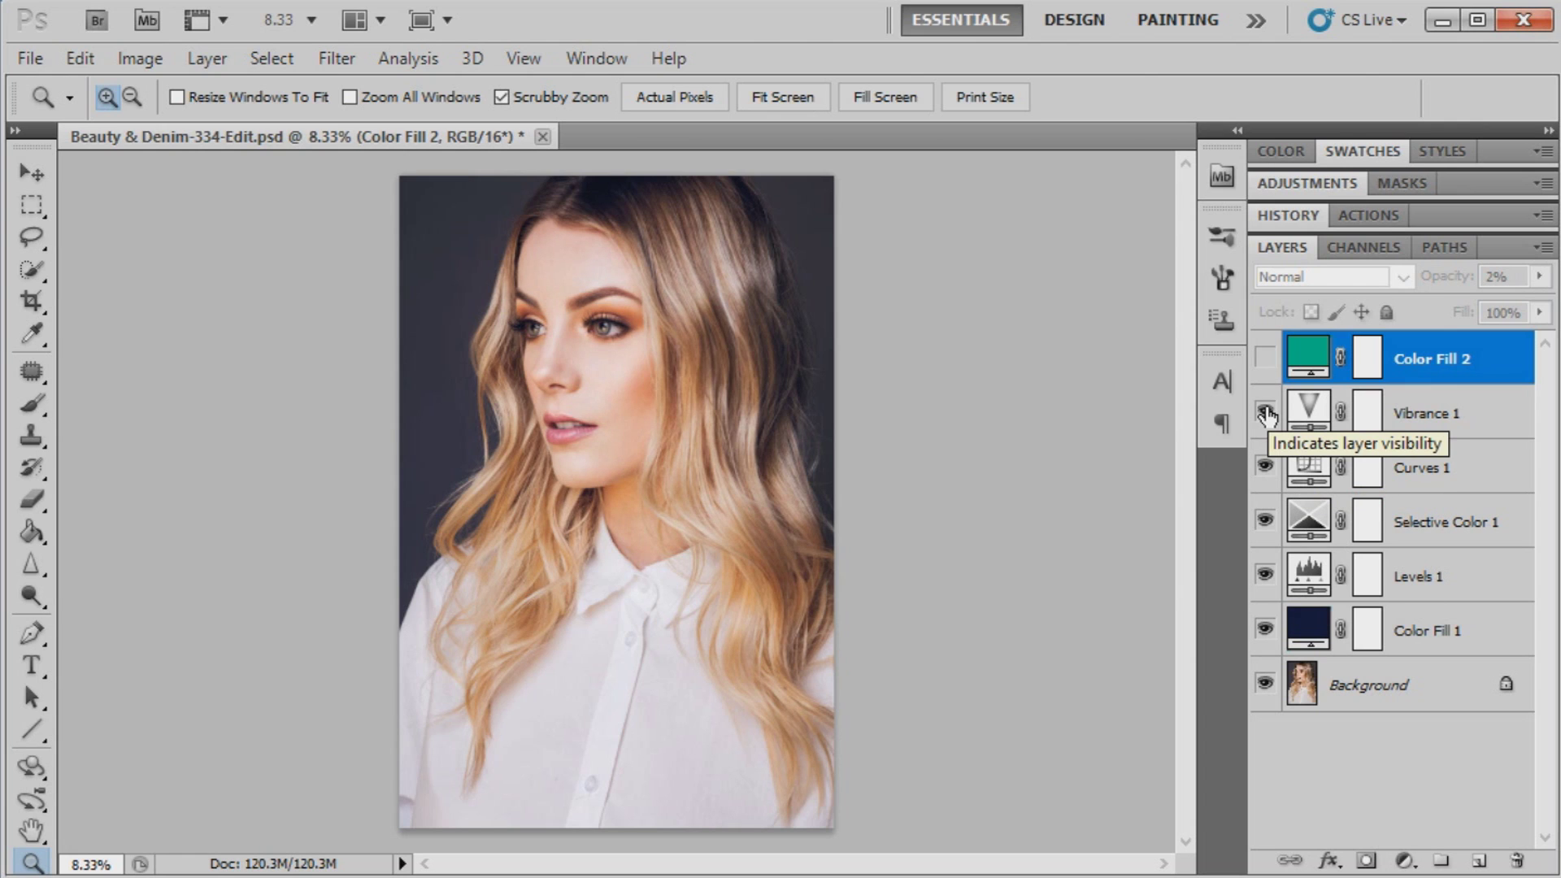
pyautogui.click(1262, 358)
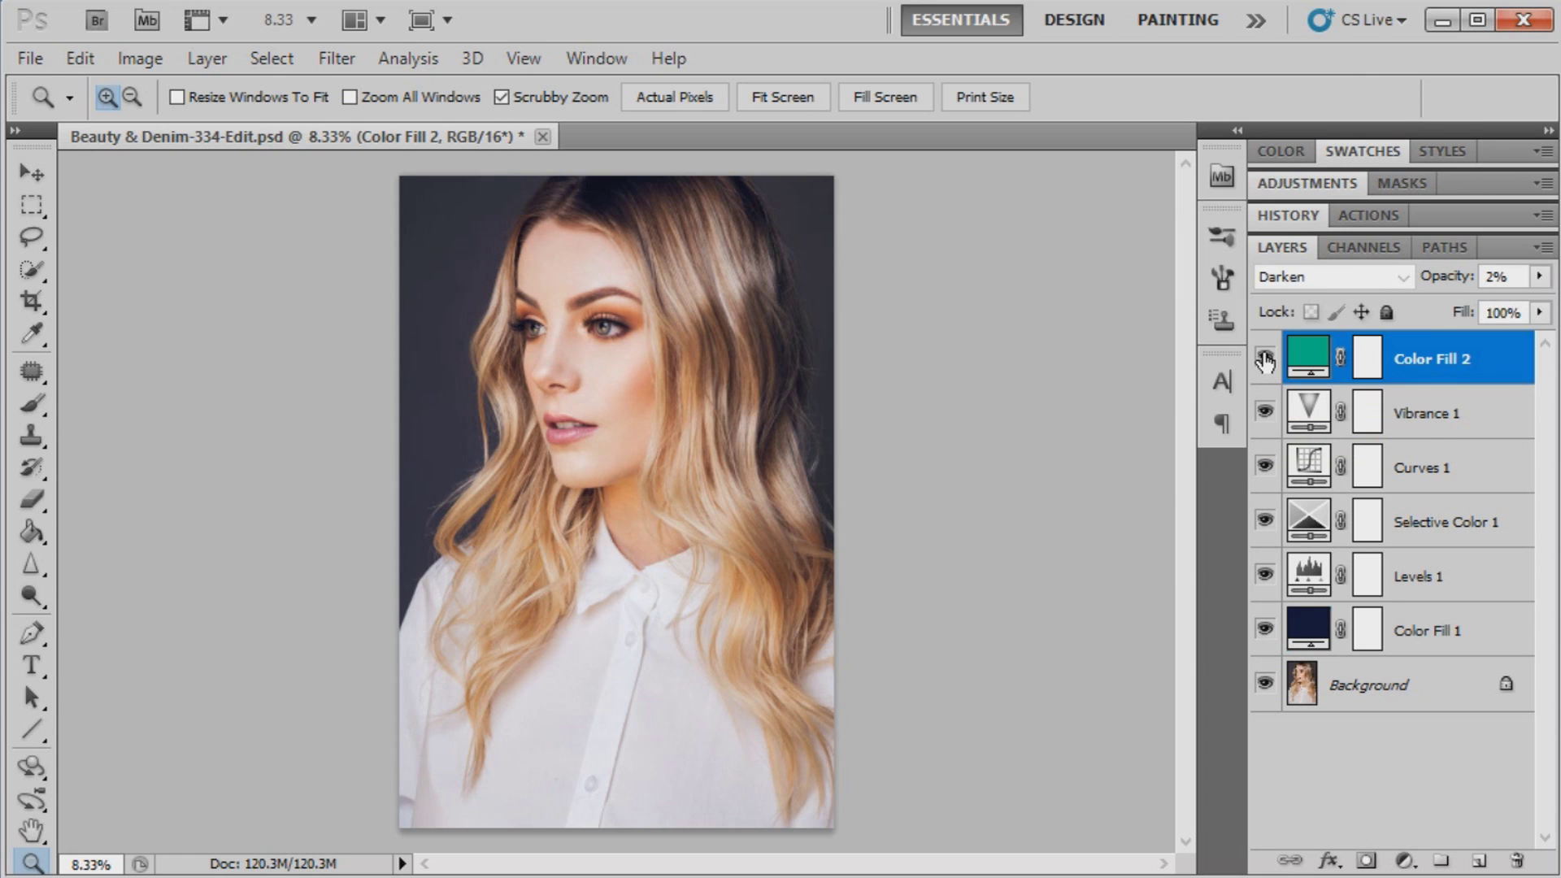
pyautogui.click(593, 318)
pyautogui.click(592, 317)
pyautogui.click(592, 318)
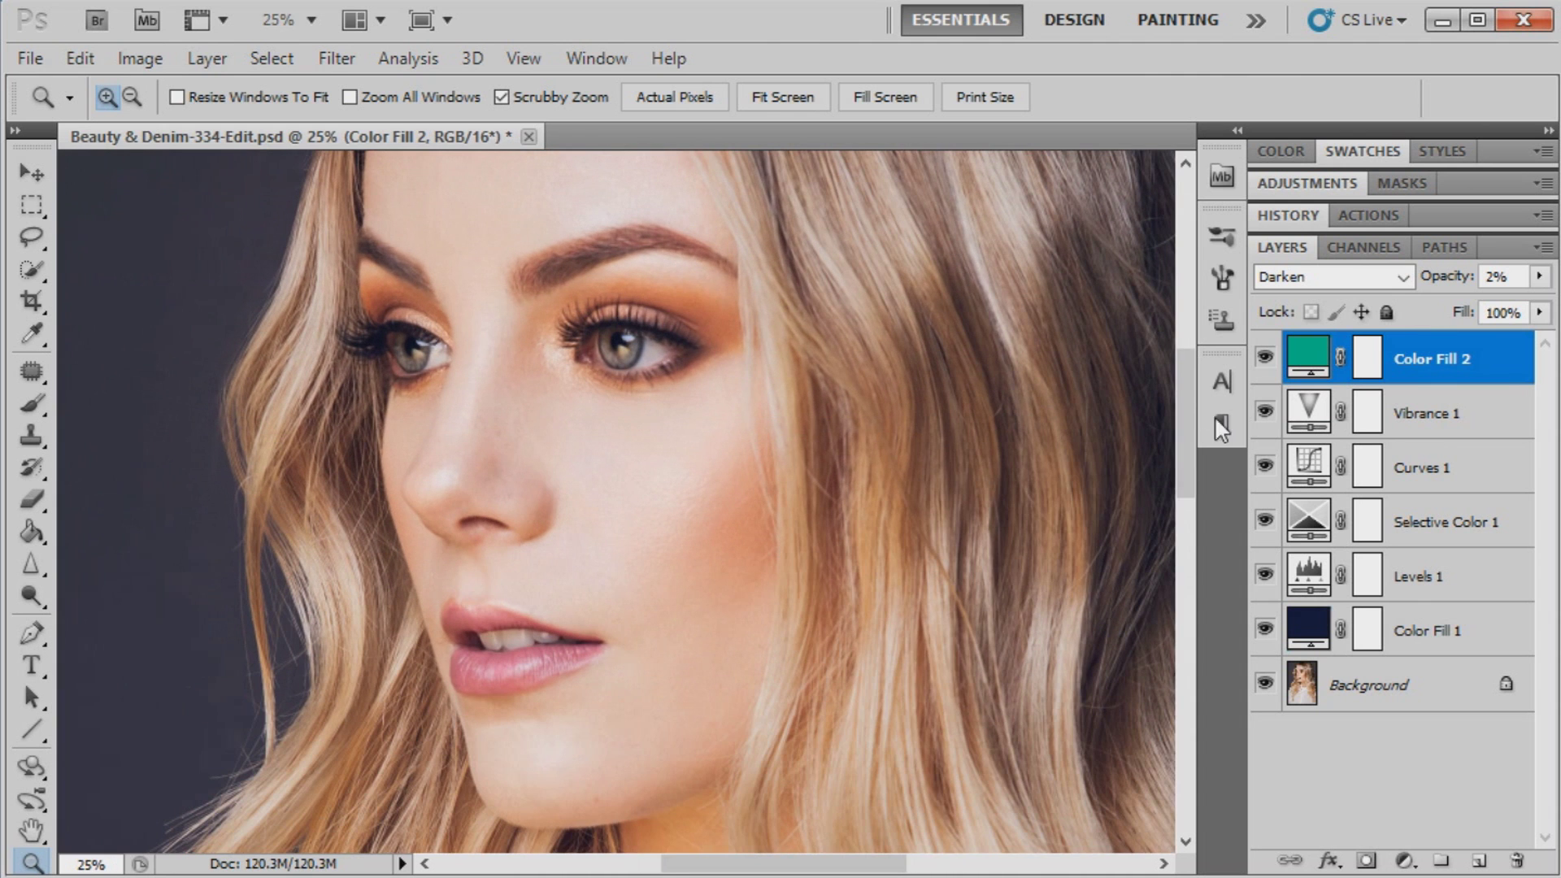
pyautogui.click(1262, 359)
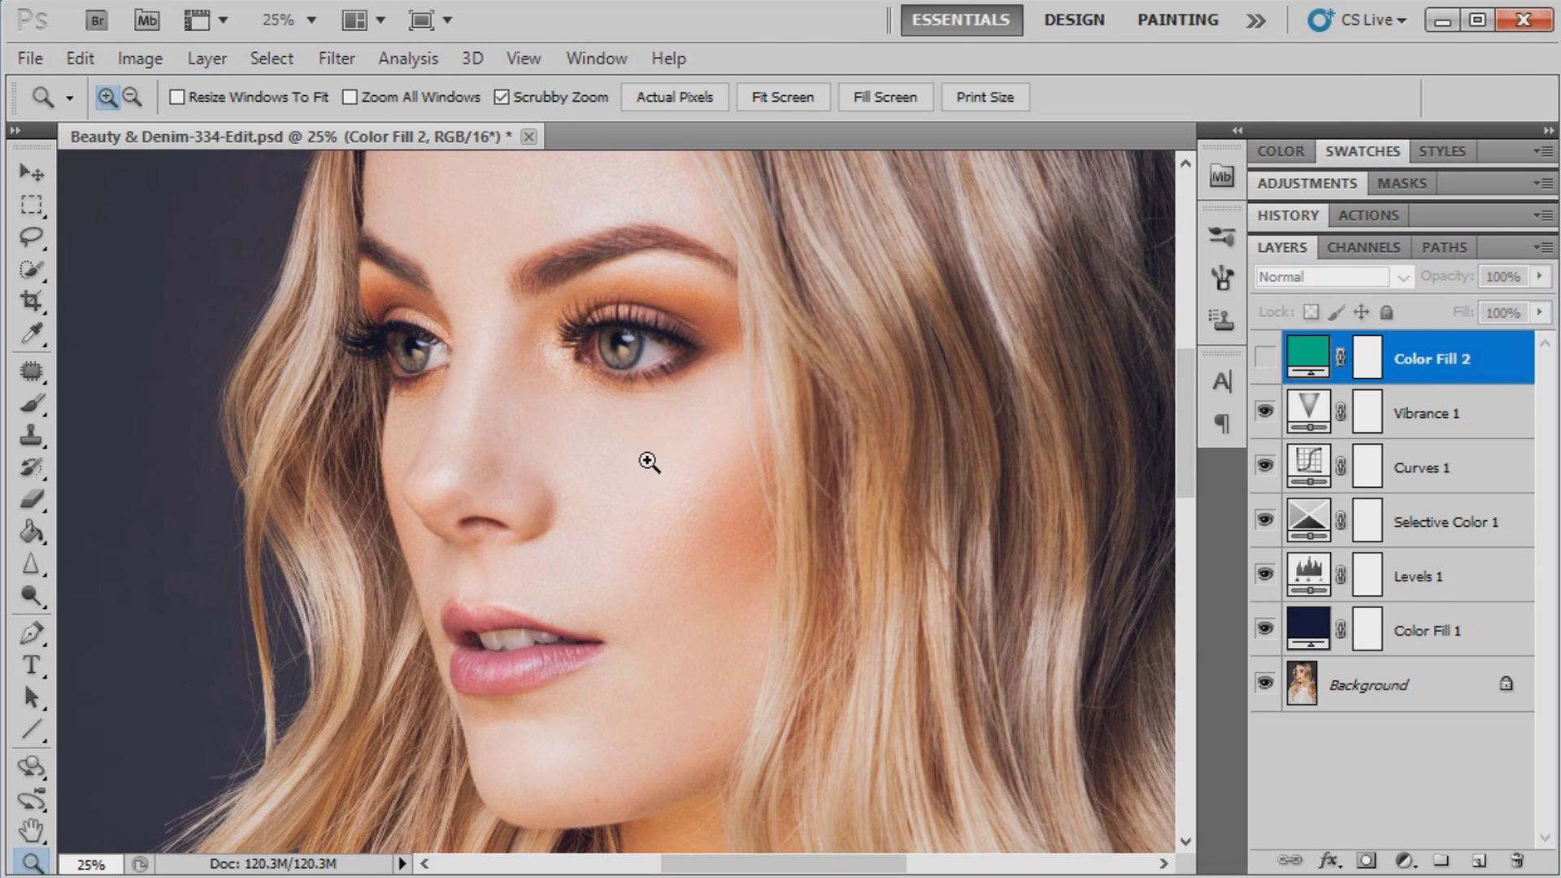
pyautogui.click(1262, 358)
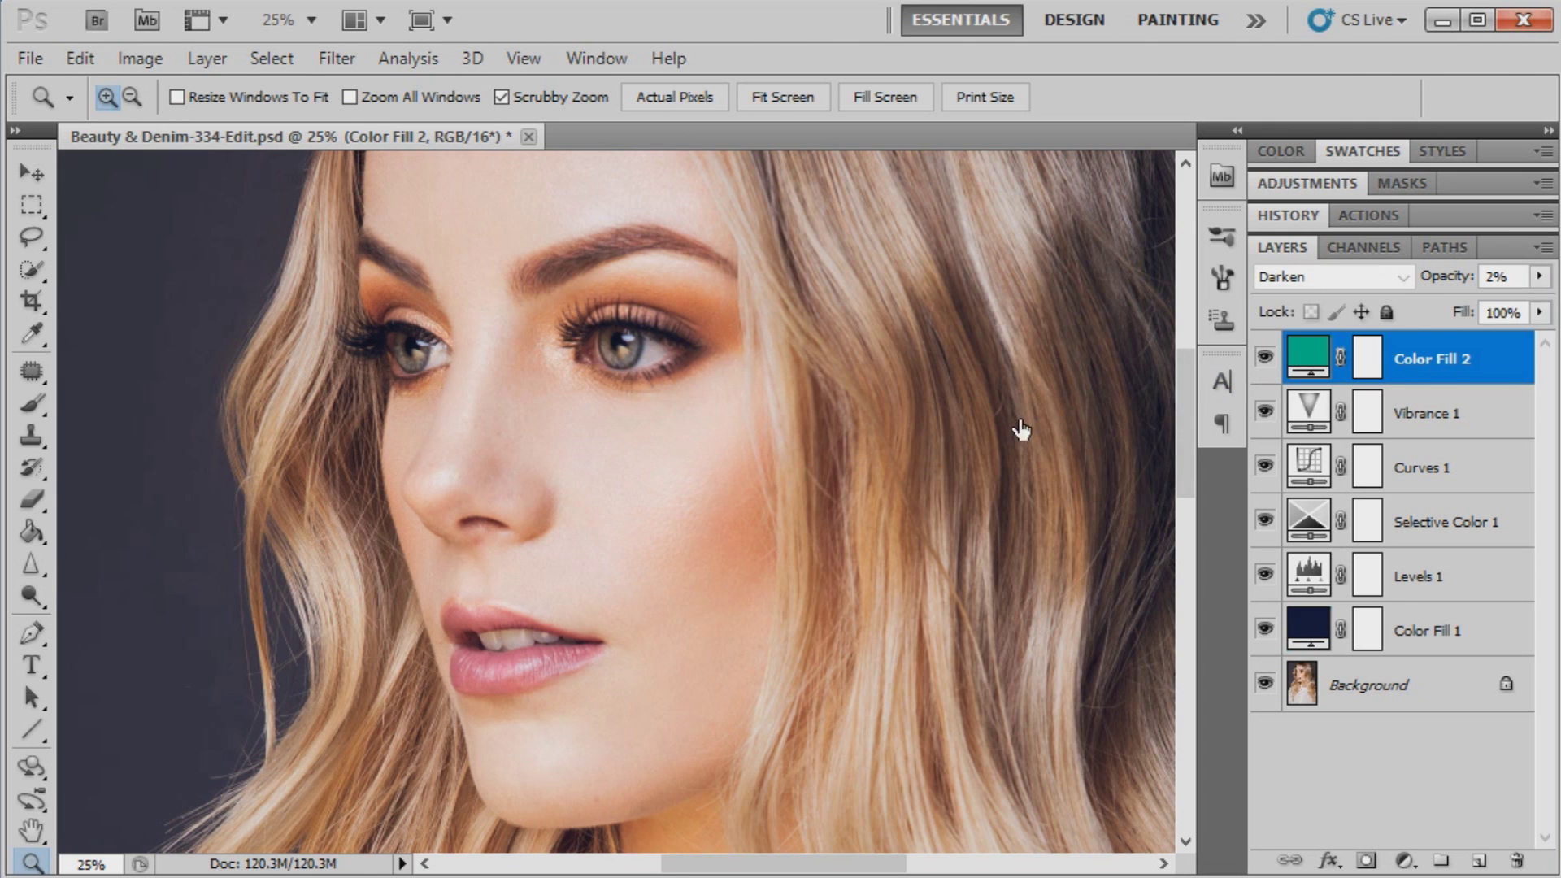
pyautogui.rightClick(887, 420)
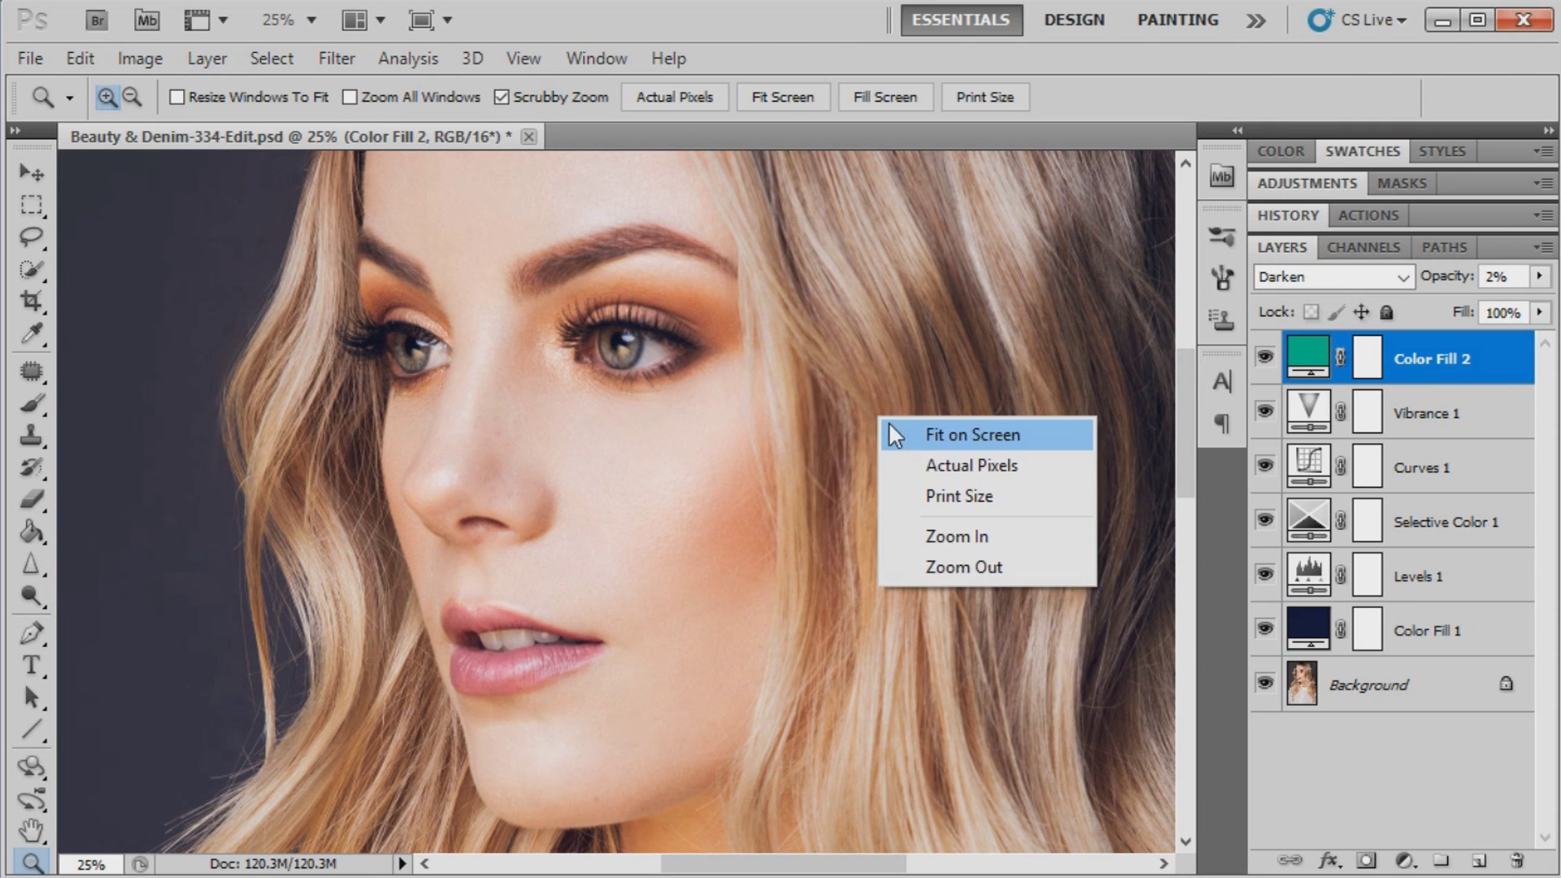
pyautogui.click(894, 429)
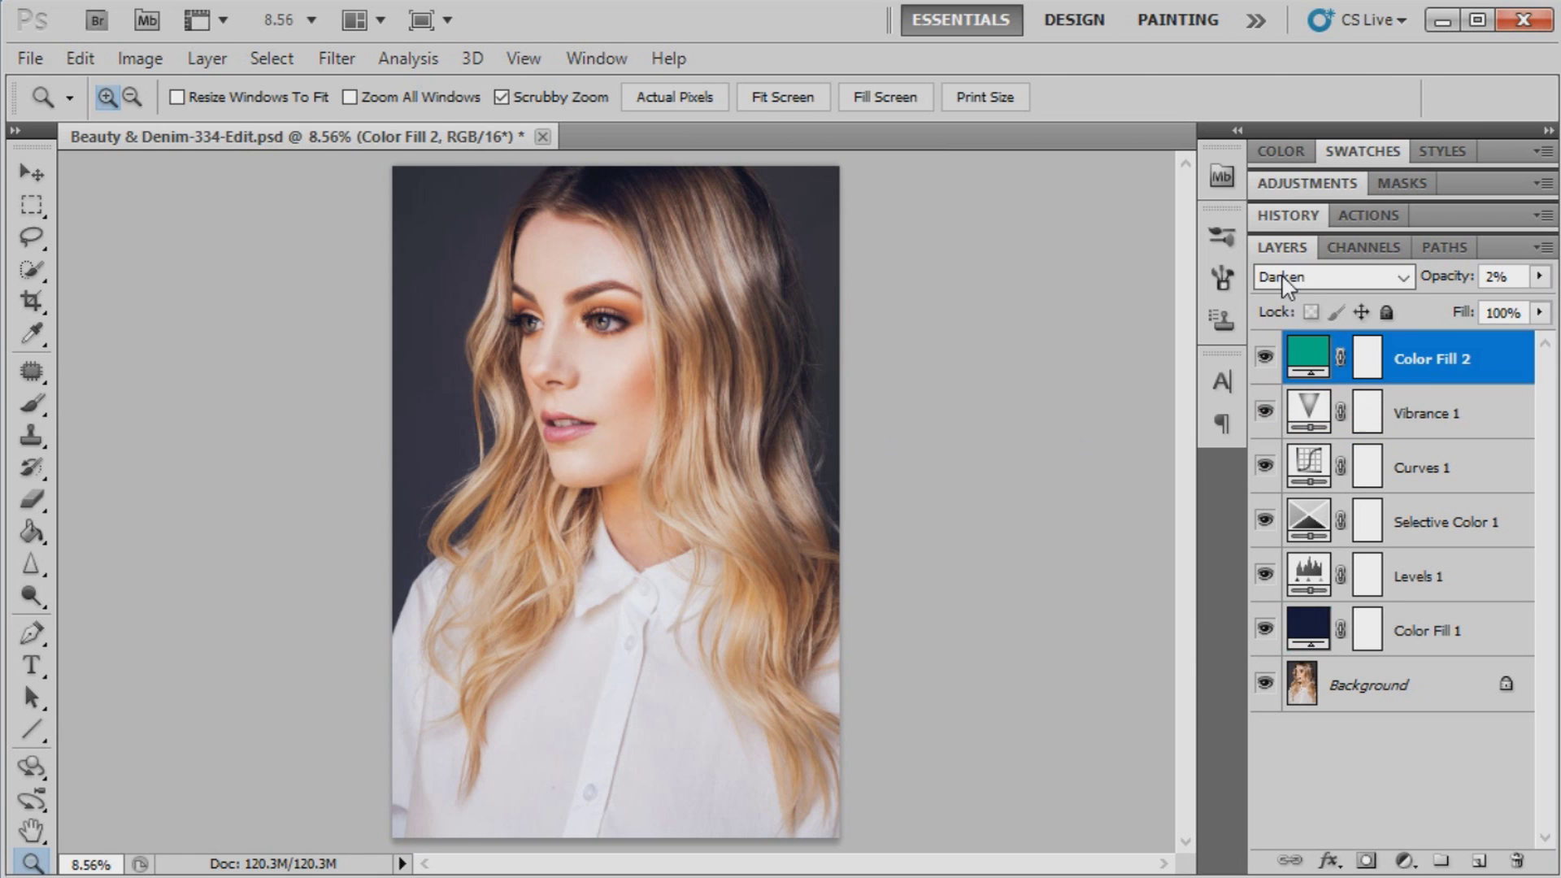
# Toggle twice between ungraded Snapshot 2 and graded Snapshot 3 in History, finishing on Snapshot 3
pyautogui.click(1289, 216)
pyautogui.scroll(10, 1404, 293)
pyautogui.click(1405, 276)
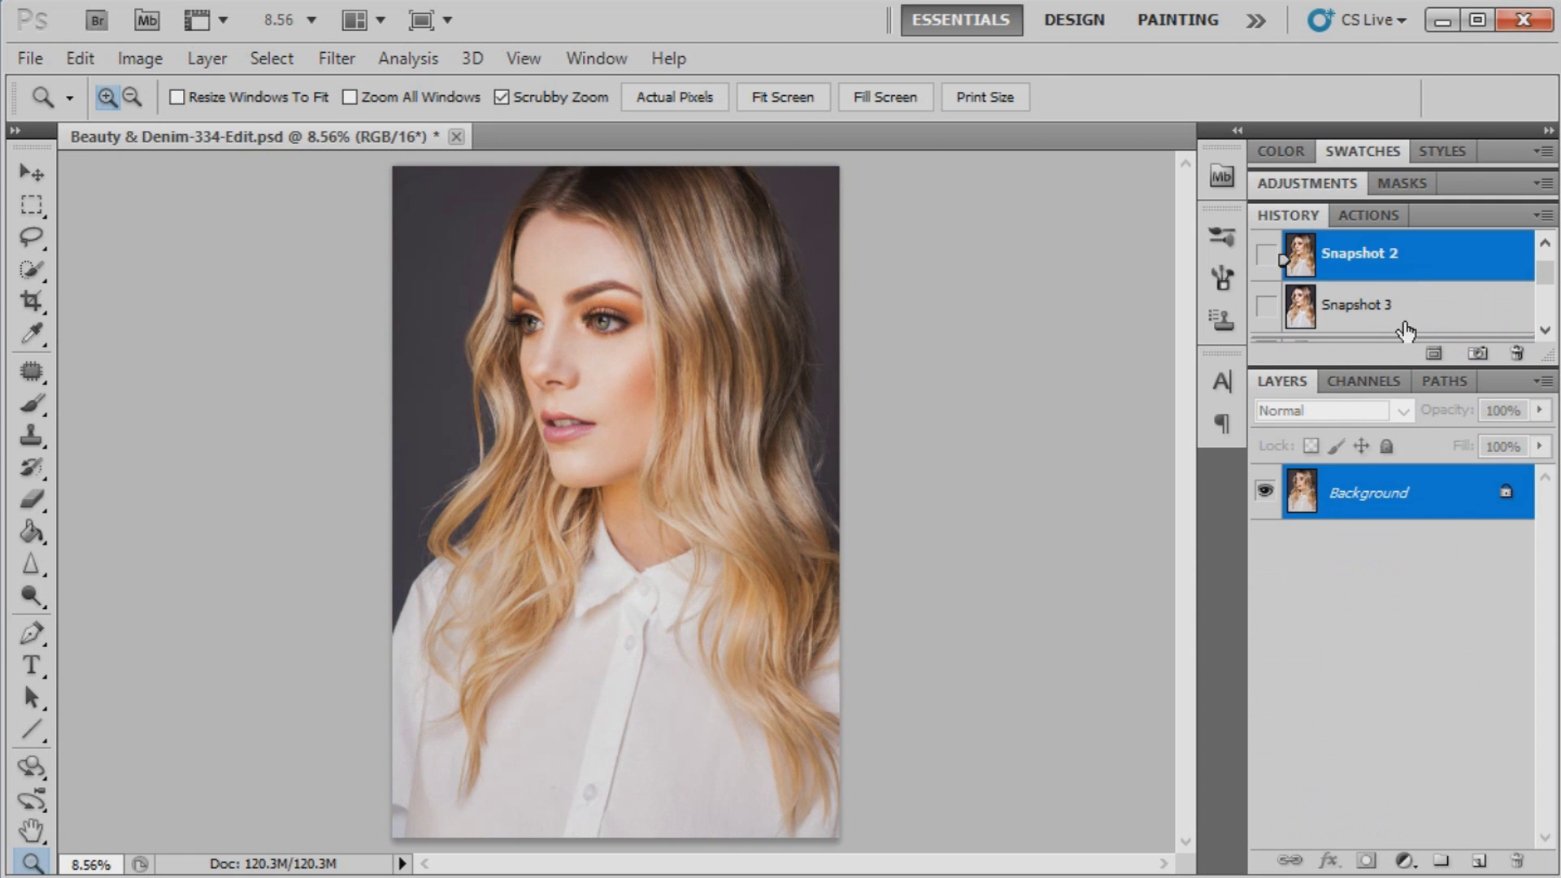
pyautogui.click(1385, 320)
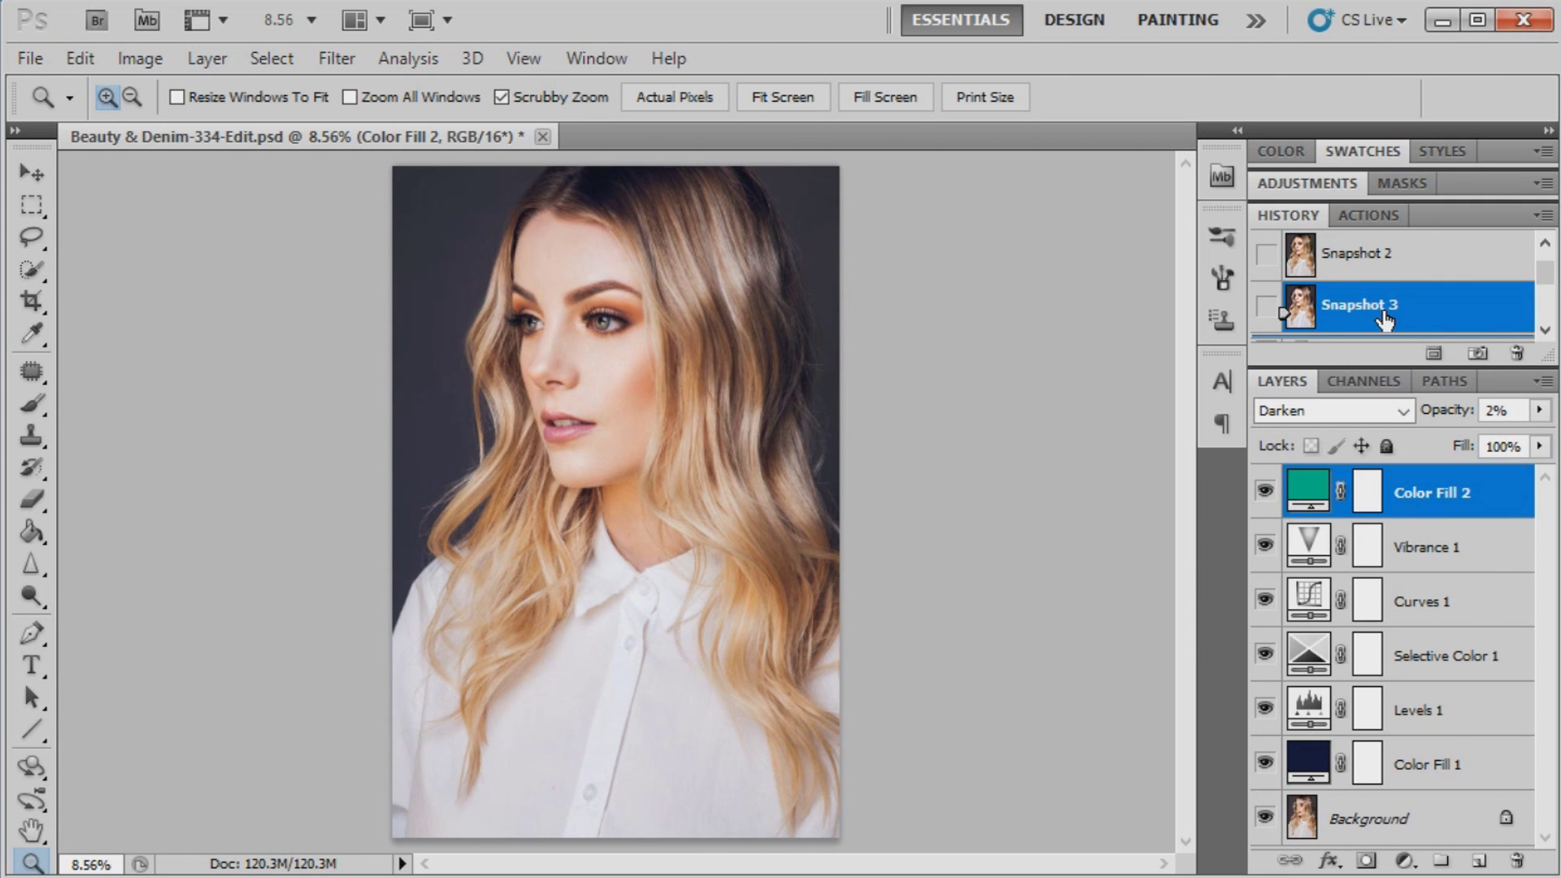
pyautogui.click(1376, 264)
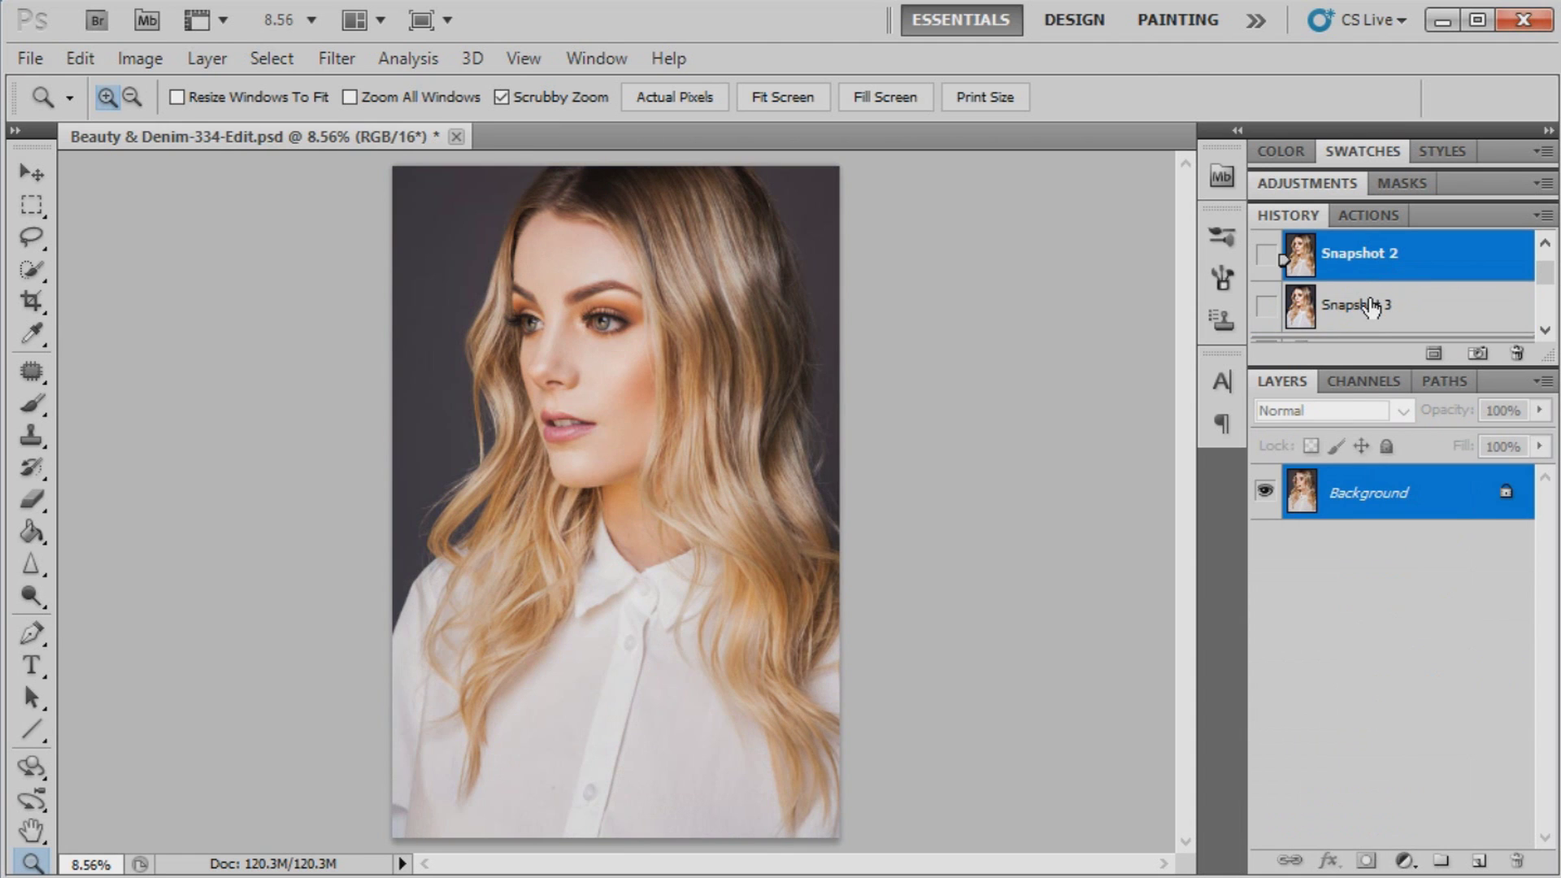
pyautogui.click(1370, 315)
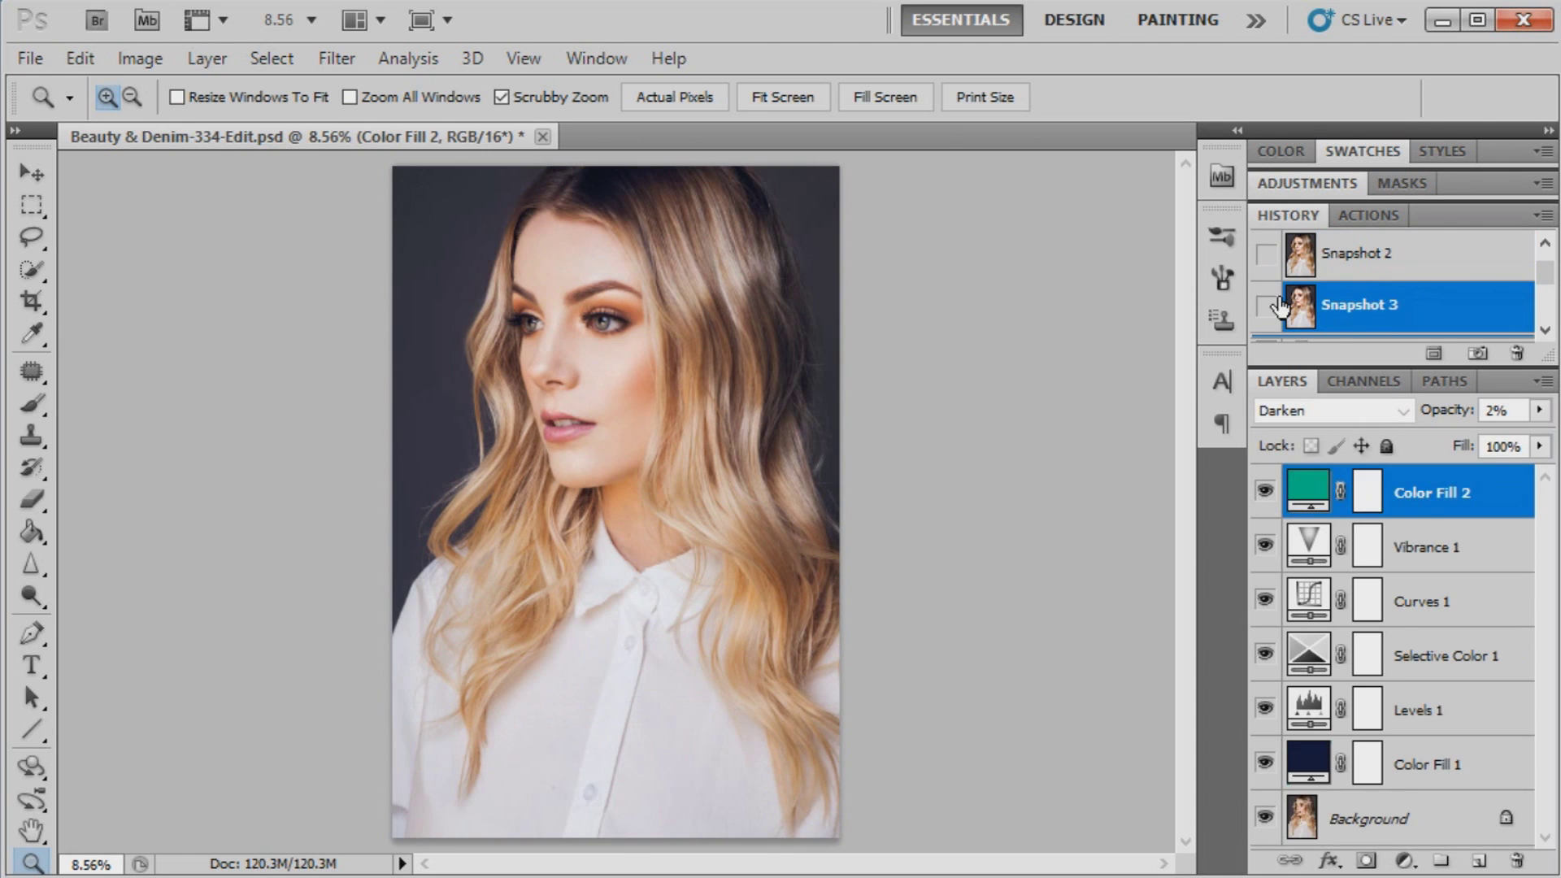